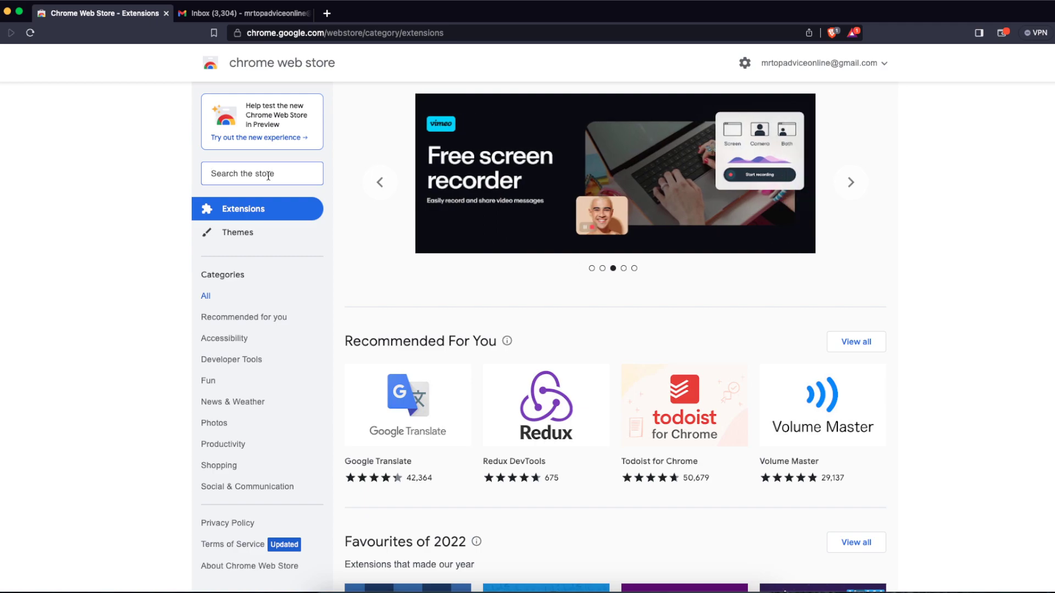
Search the Chrome Web Store for "gmail templates".
text(gm)
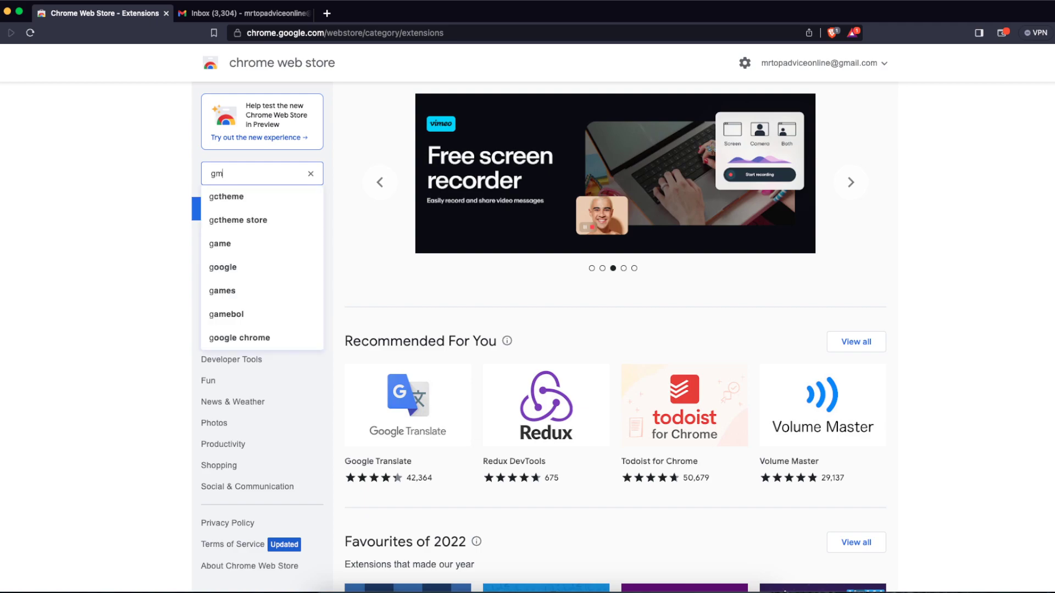
text(ail template)
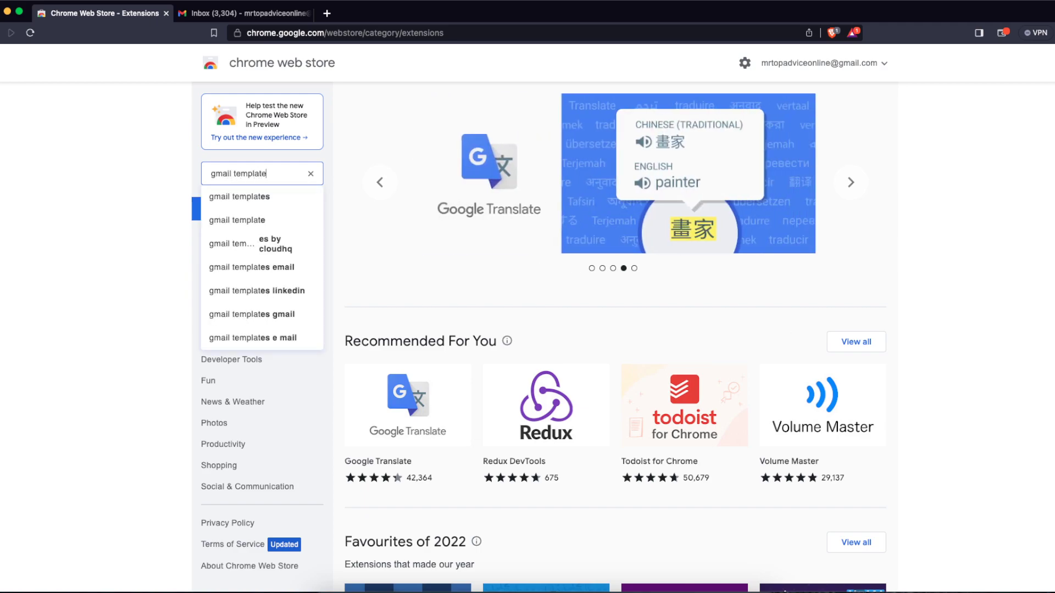
text(s)
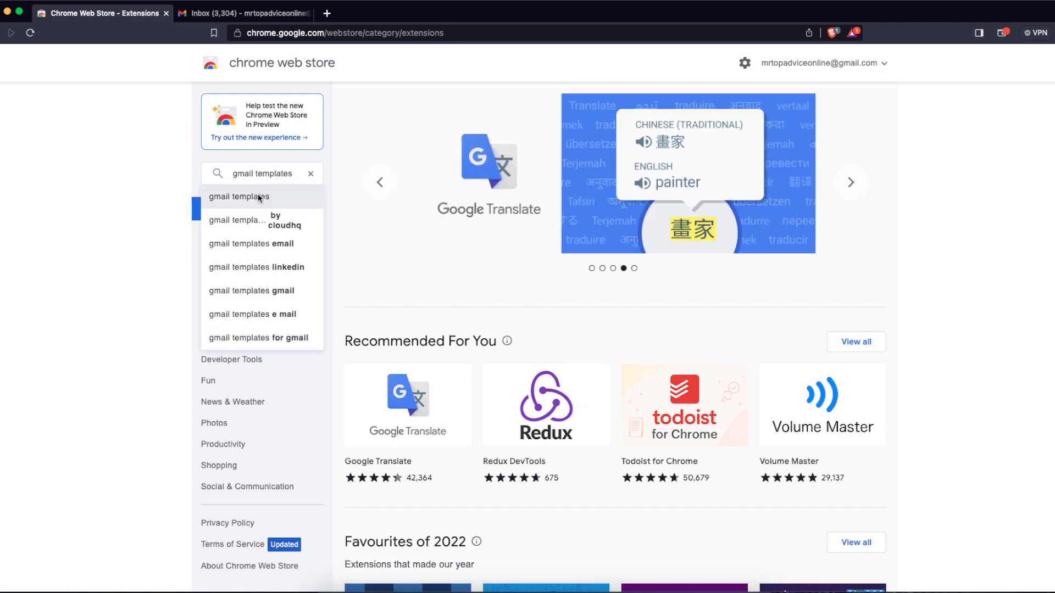
click(258, 194)
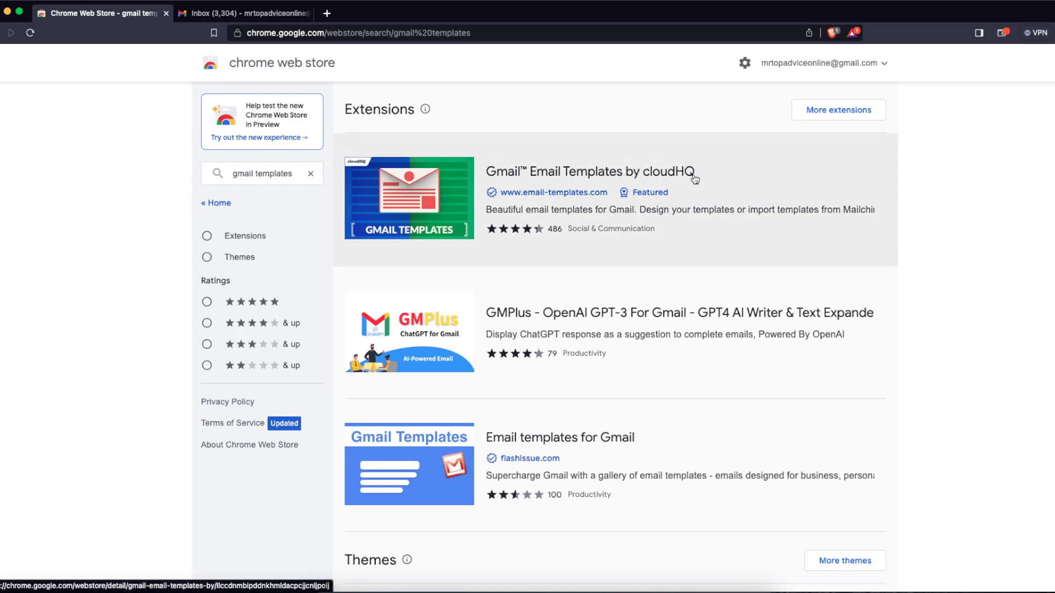
Install the Gmail Email Templates by cloudHQ extension from its store page in Brave.
click(561, 173)
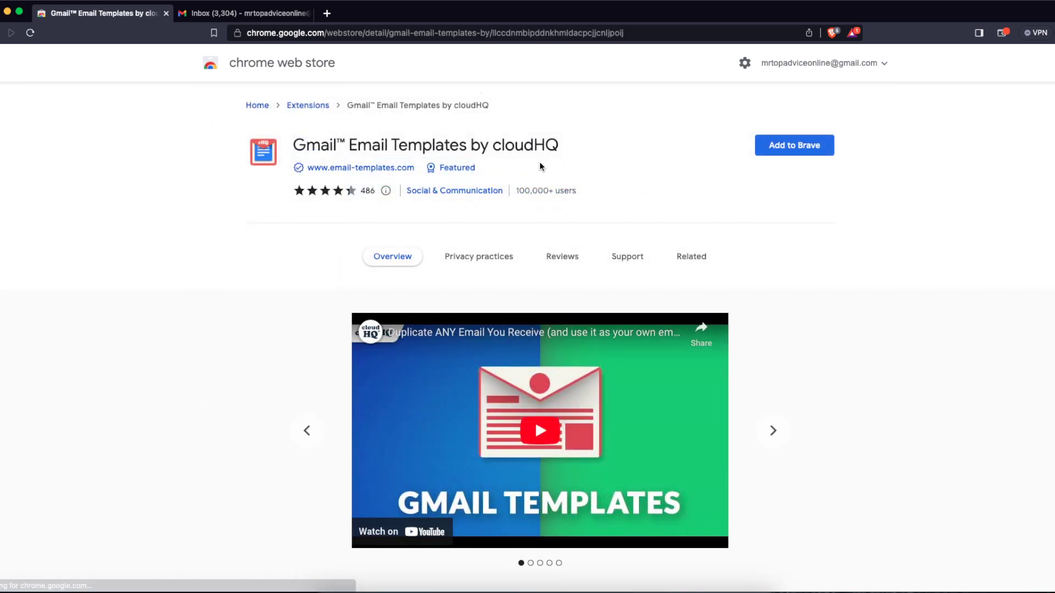
click(795, 153)
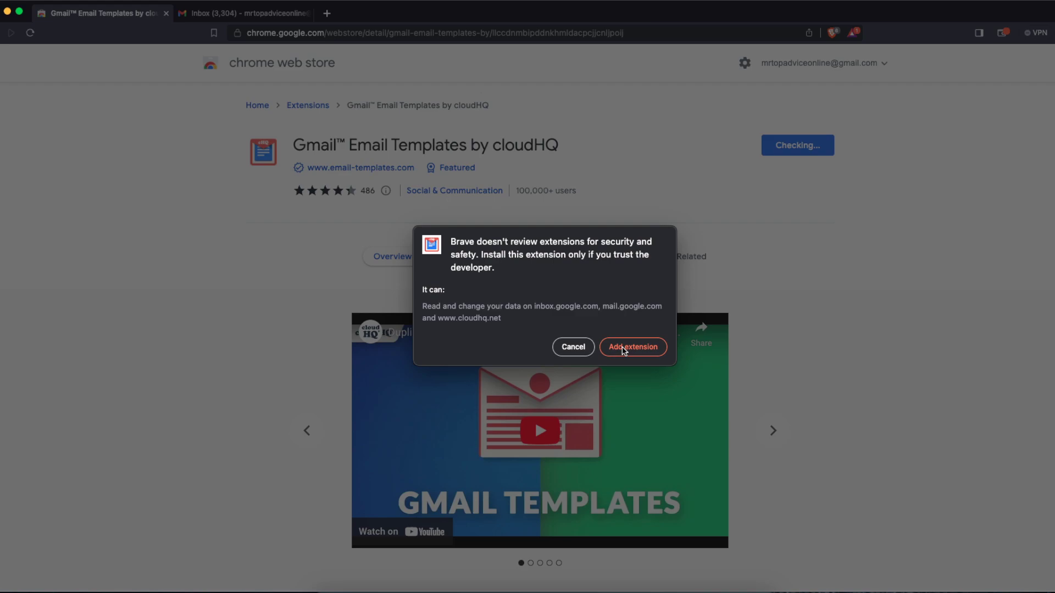
click(652, 348)
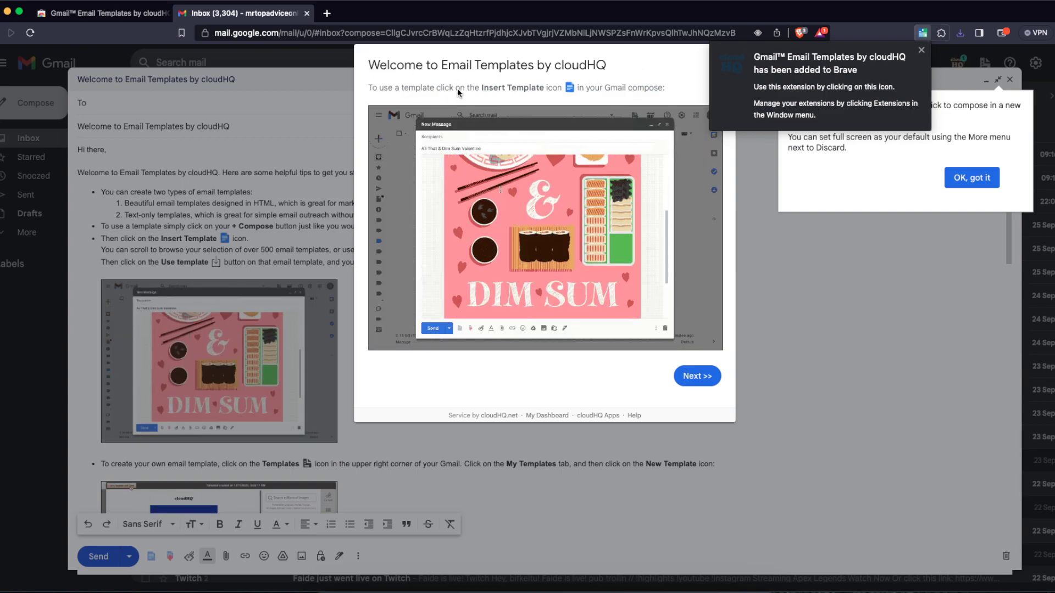
Read the welcome guide's instructions on inserting a template and on the two types of email templates.
drag(481, 88, 658, 88)
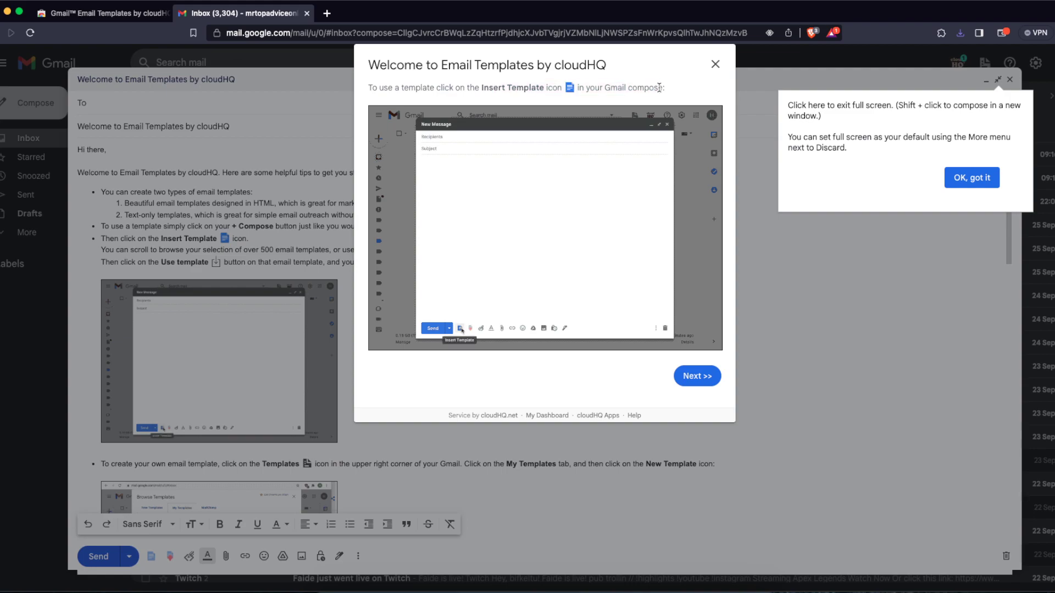
click(706, 383)
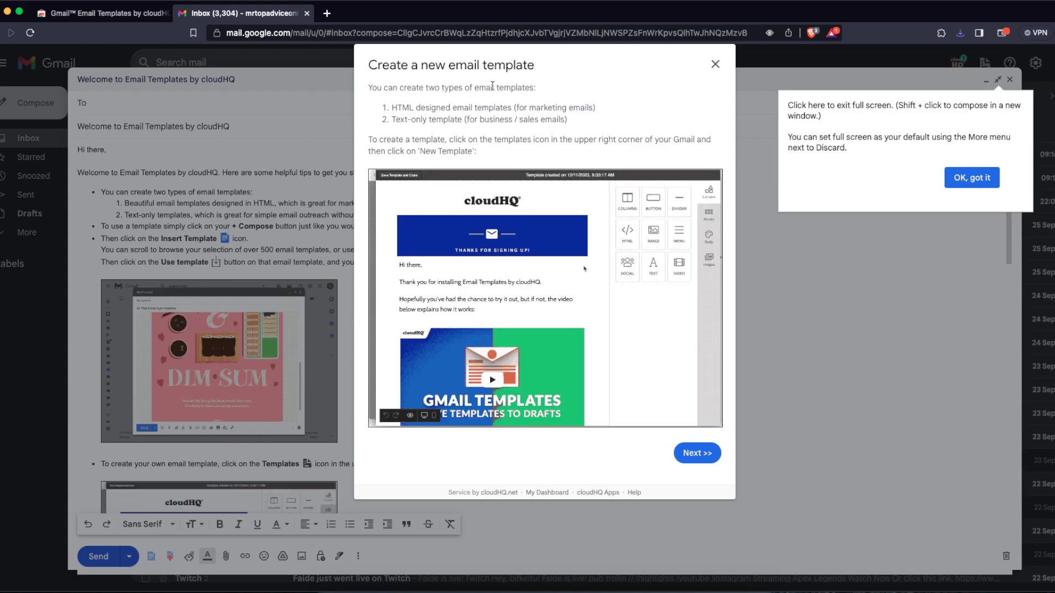
triple_click(421, 105)
click(539, 115)
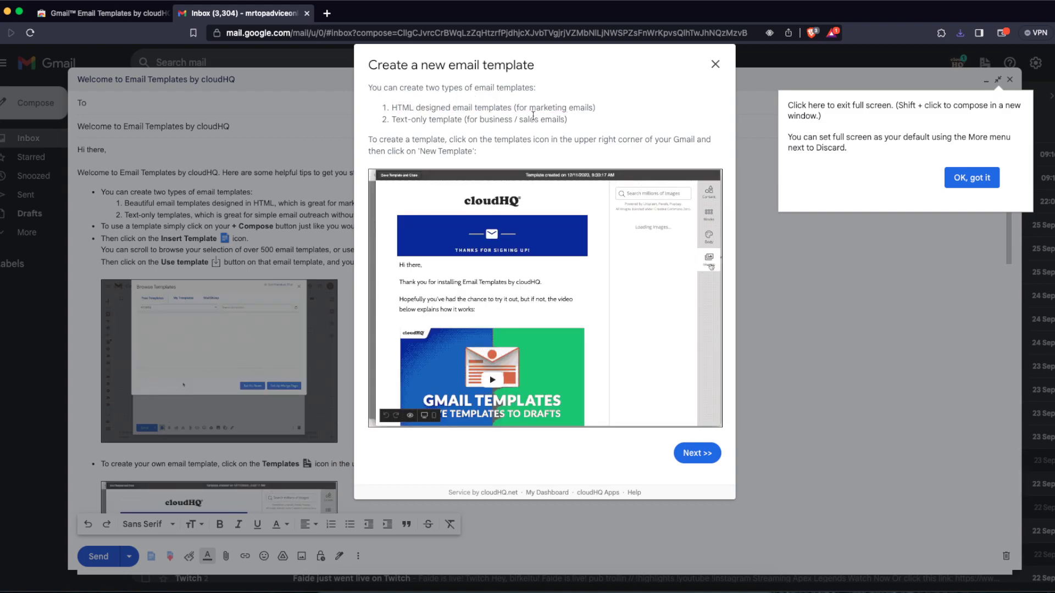
triple_click(482, 106)
click(622, 108)
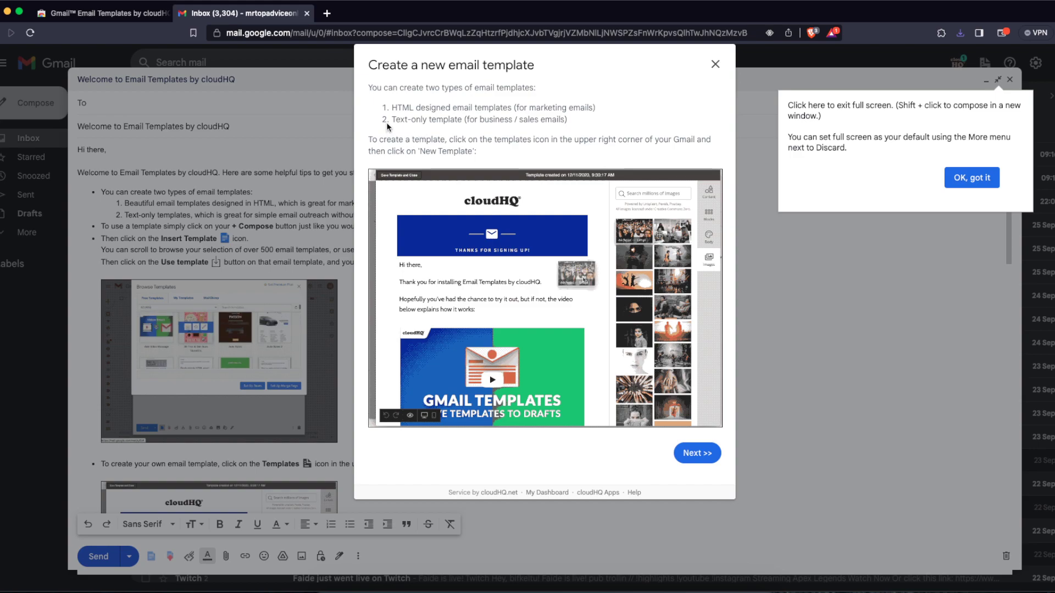
drag(389, 121, 544, 122)
click(544, 122)
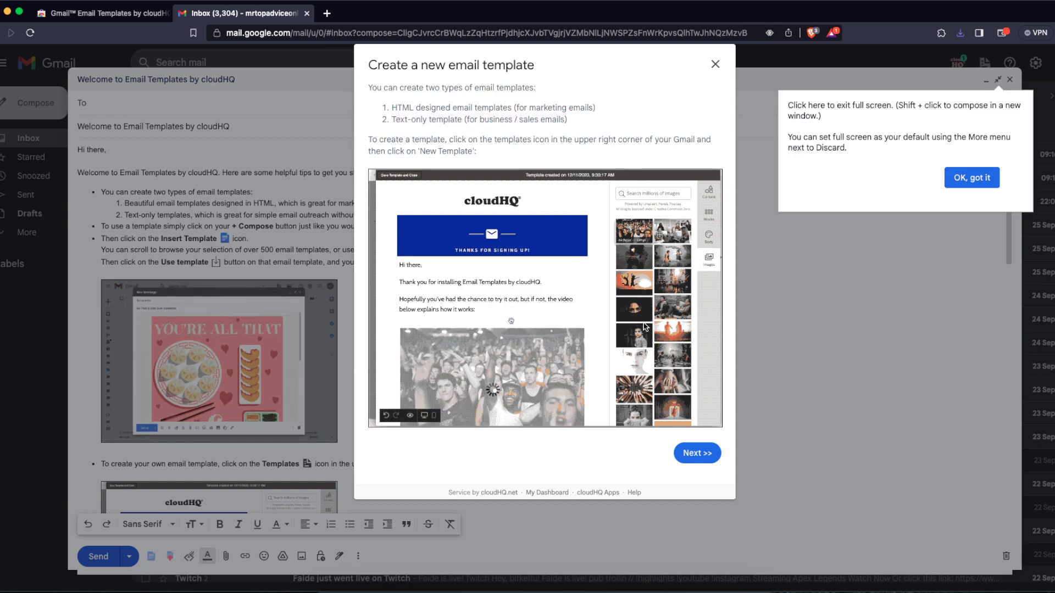
Page through the rest of the welcome guide and close it, dismissing the account creation prompt and the full-screen tip.
click(698, 453)
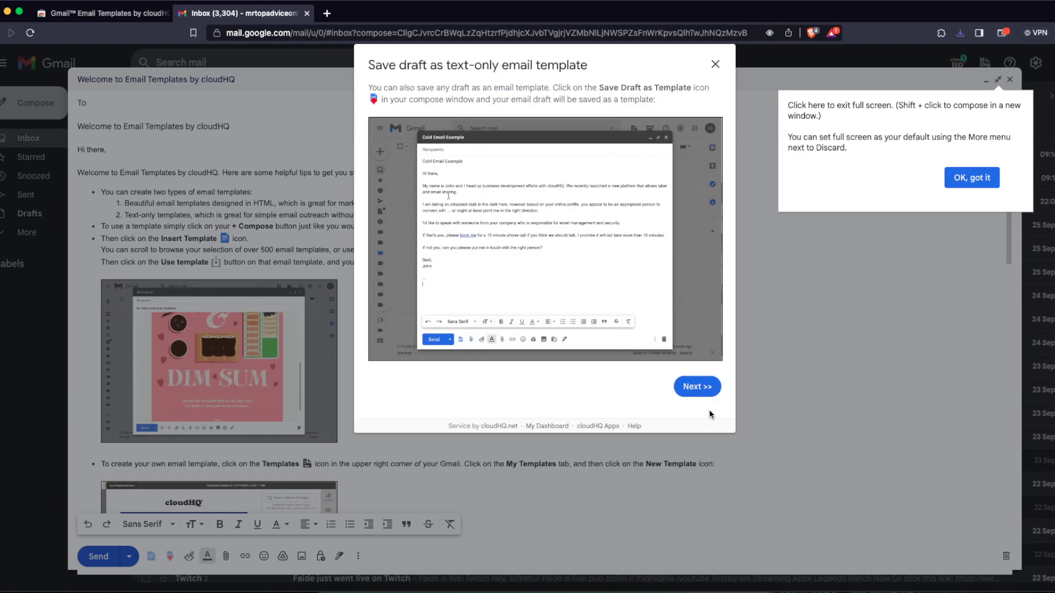
click(712, 386)
click(697, 430)
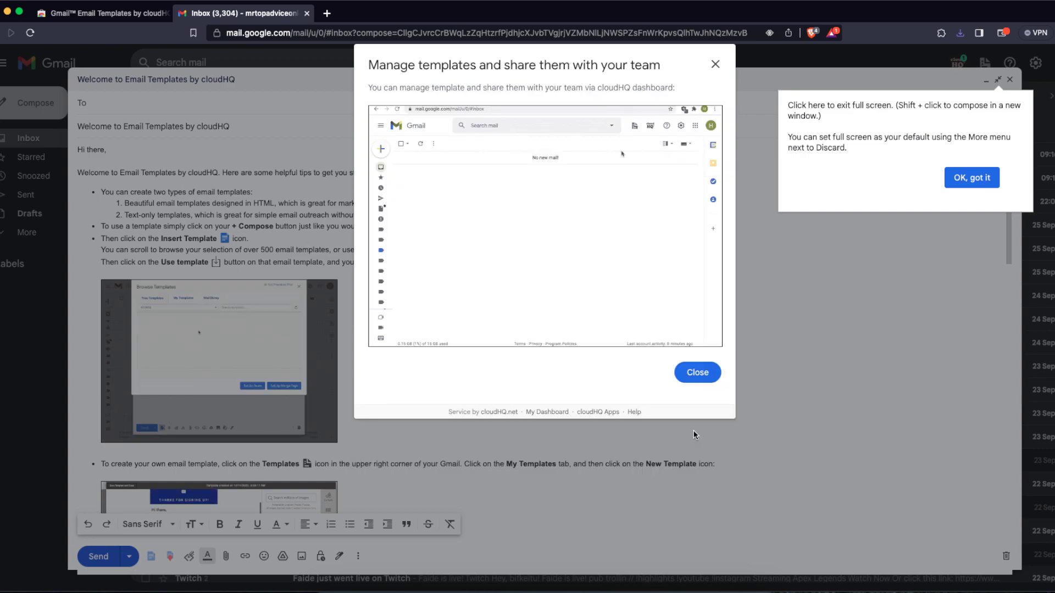
click(697, 381)
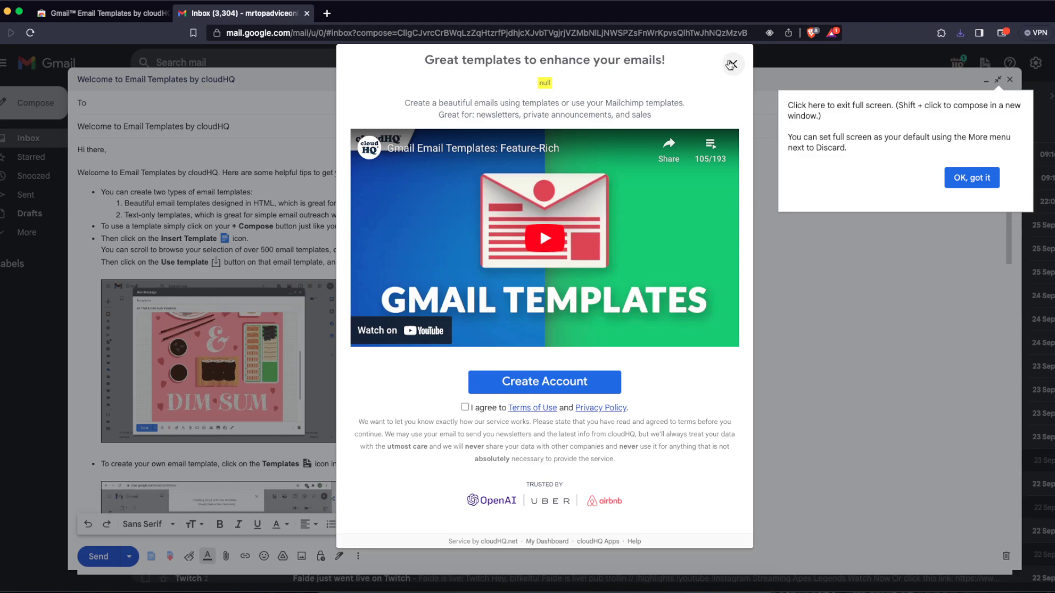
click(731, 64)
click(970, 177)
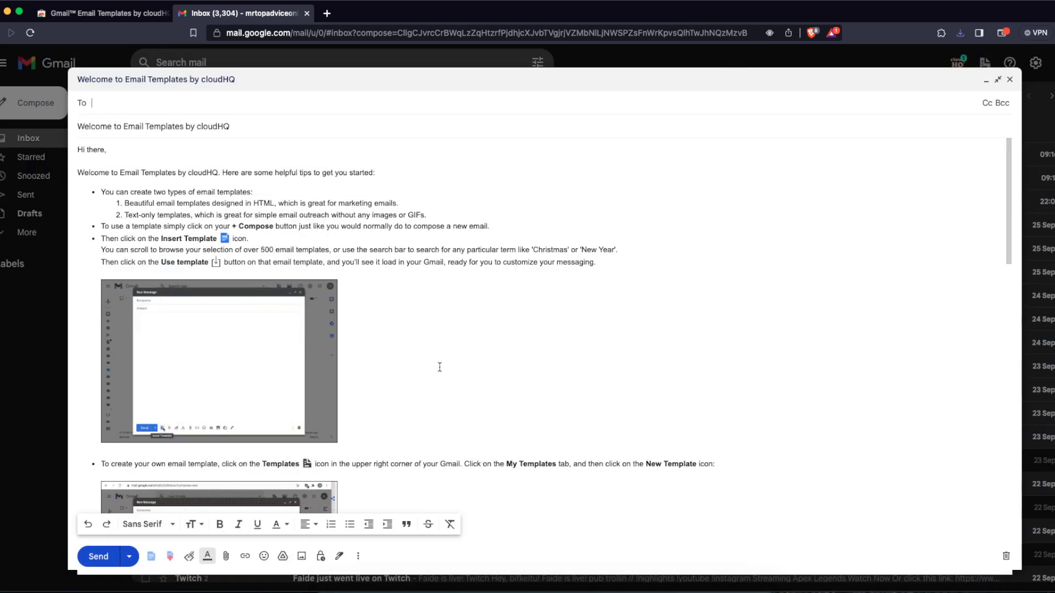
Read the welcome draft's tips on using, creating, saving and sharing templates, and close the draft.
scroll(464, 363, down, 8)
scroll(350, 370, down, 5)
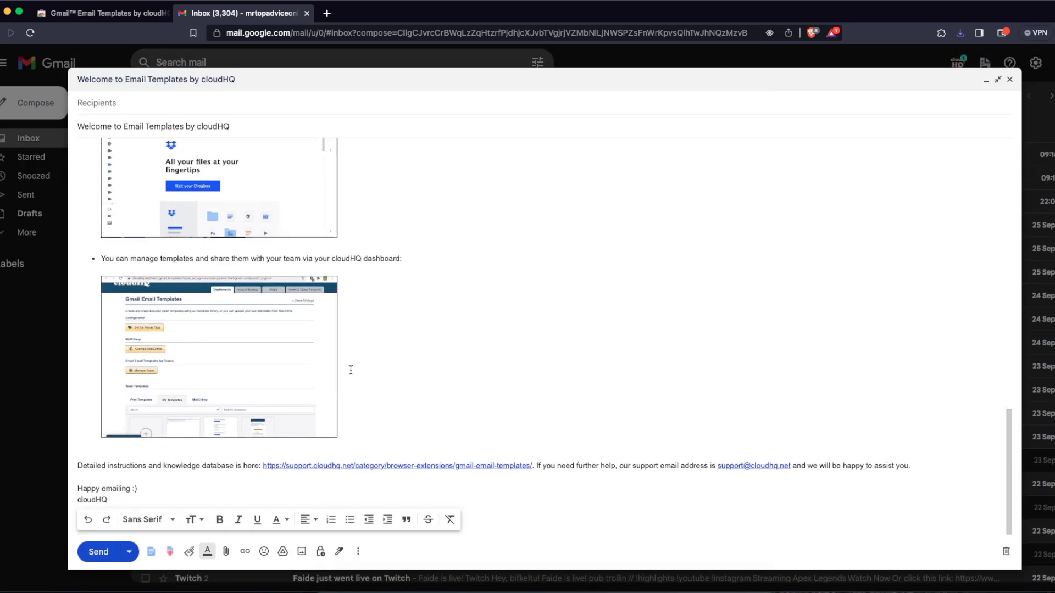
scroll(350, 370, up, 15)
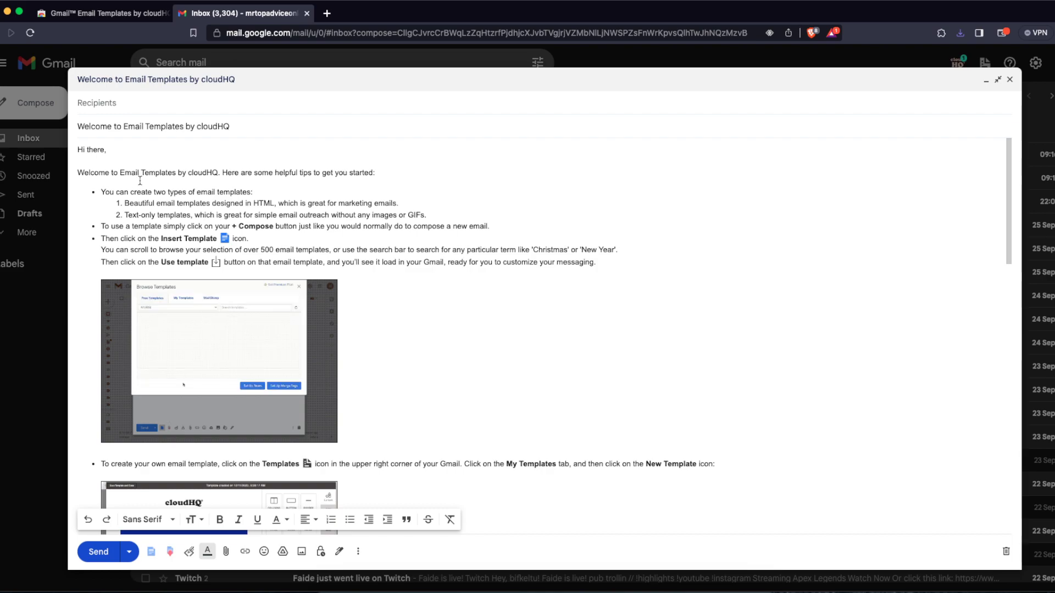
scroll(140, 180, down, 1)
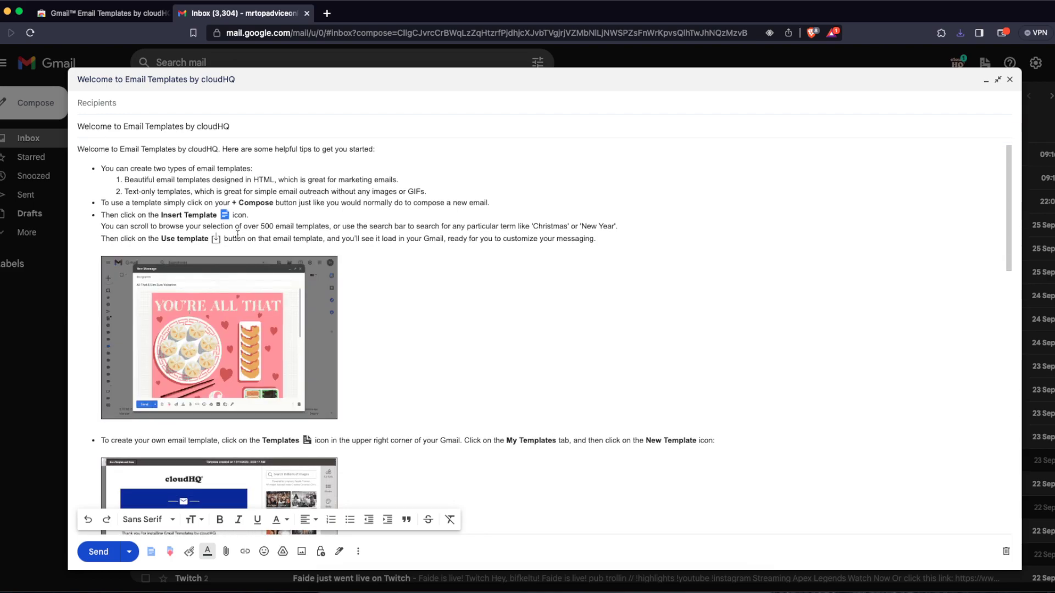
scroll(238, 235, down, 6)
scroll(233, 235, down, 2)
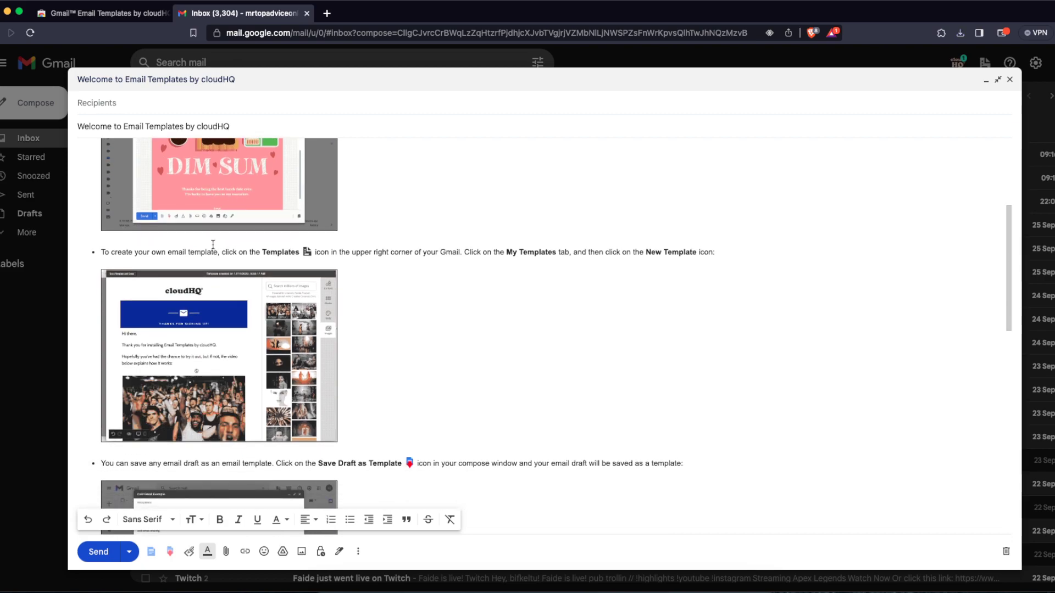
drag(114, 252, 234, 254)
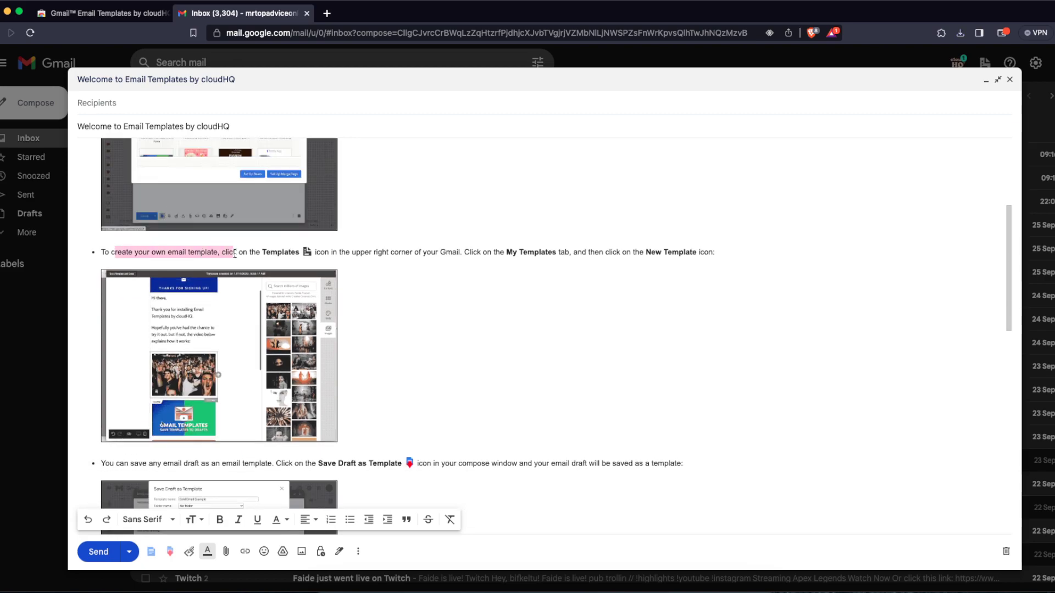
click(280, 252)
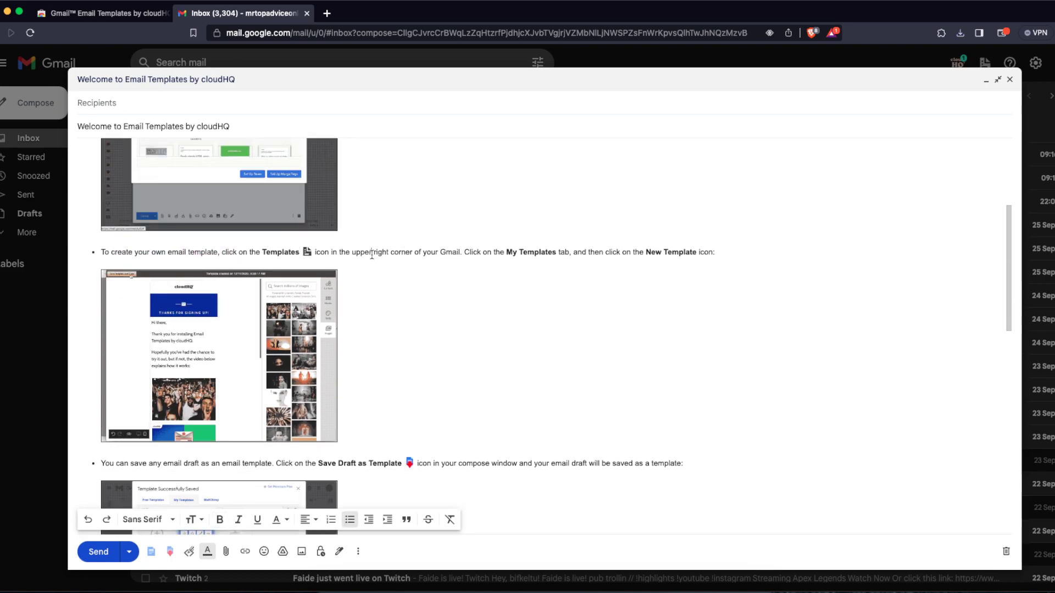
drag(758, 259, 758, 233)
click(698, 247)
scroll(695, 247, down, 3)
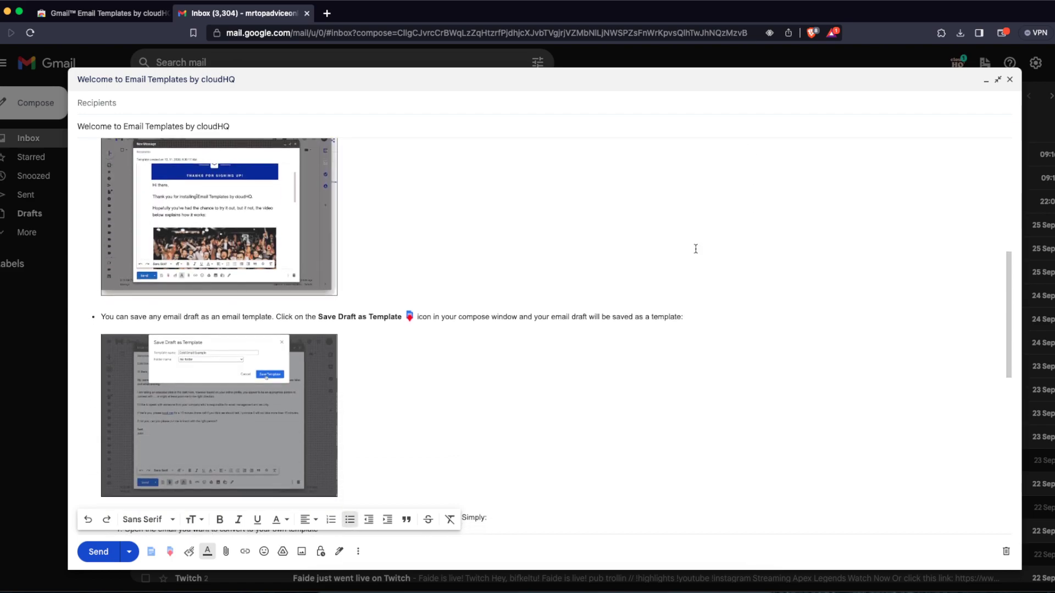
scroll(696, 248, down, 10)
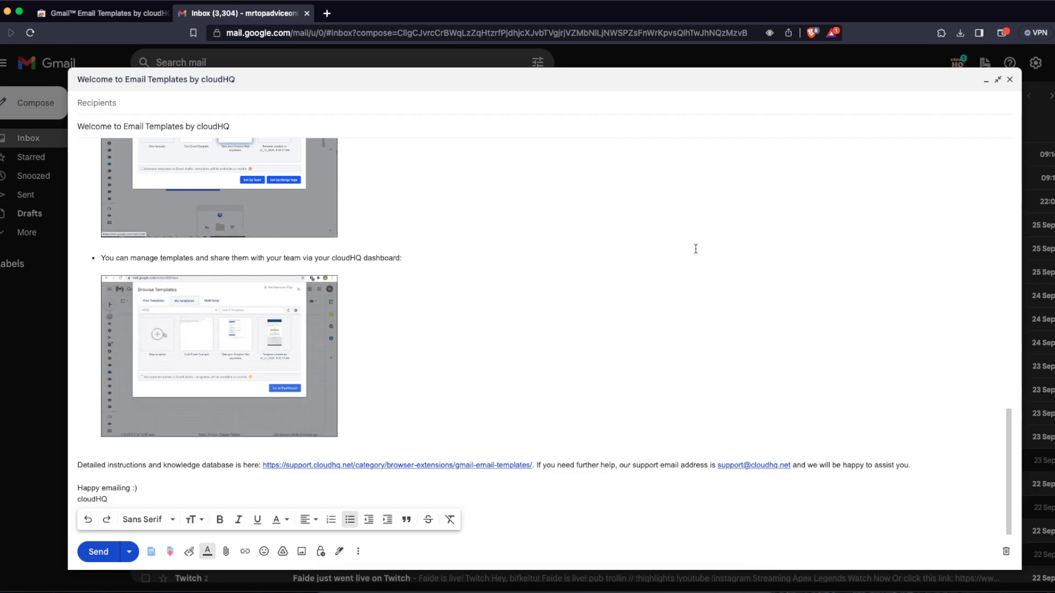
scroll(692, 212, up, 10)
click(1010, 79)
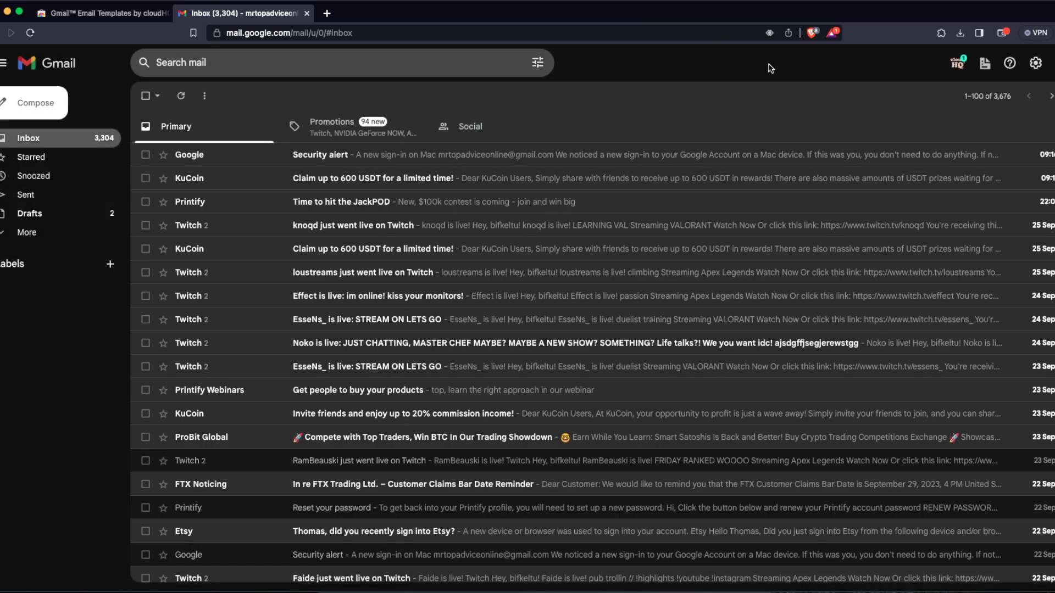
Open the cloudHQ template browser in Gmail and look through the Halloween designs among the free templates.
click(957, 65)
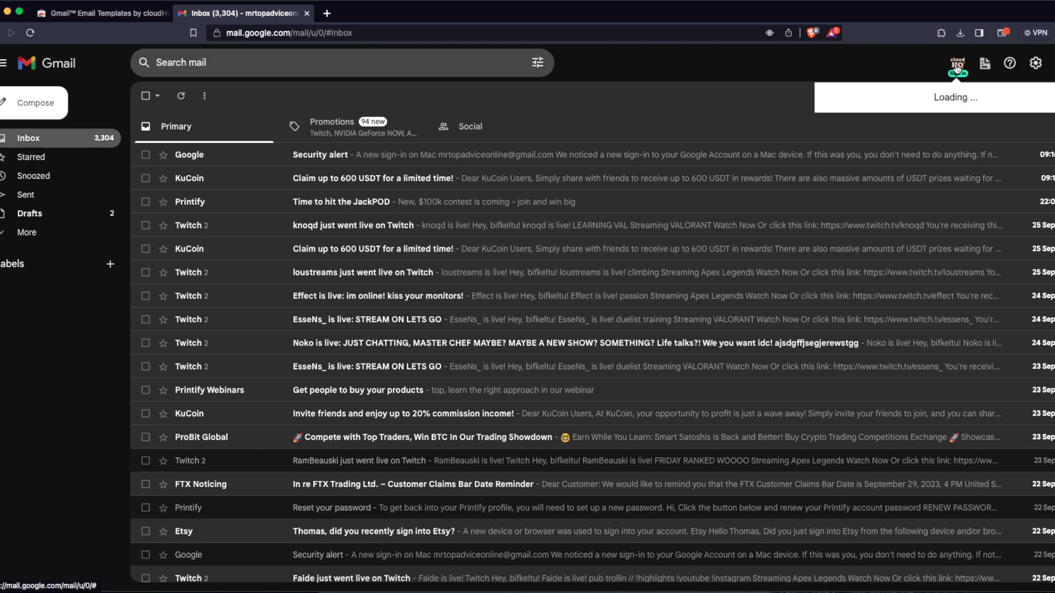
click(984, 65)
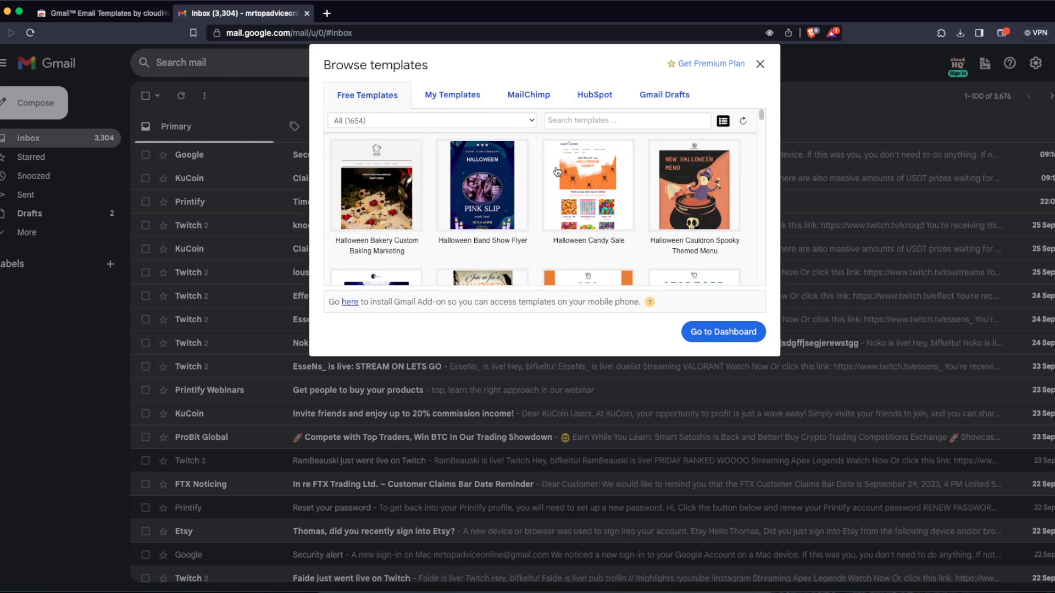
scroll(717, 170, down, 3)
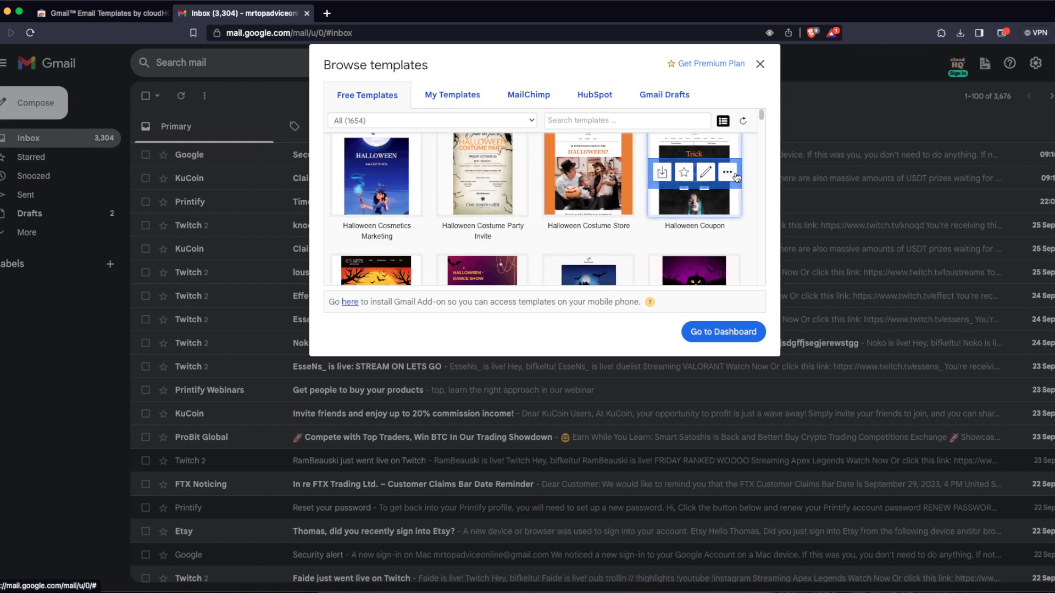
scroll(743, 218, down, 1)
scroll(744, 218, down, 2)
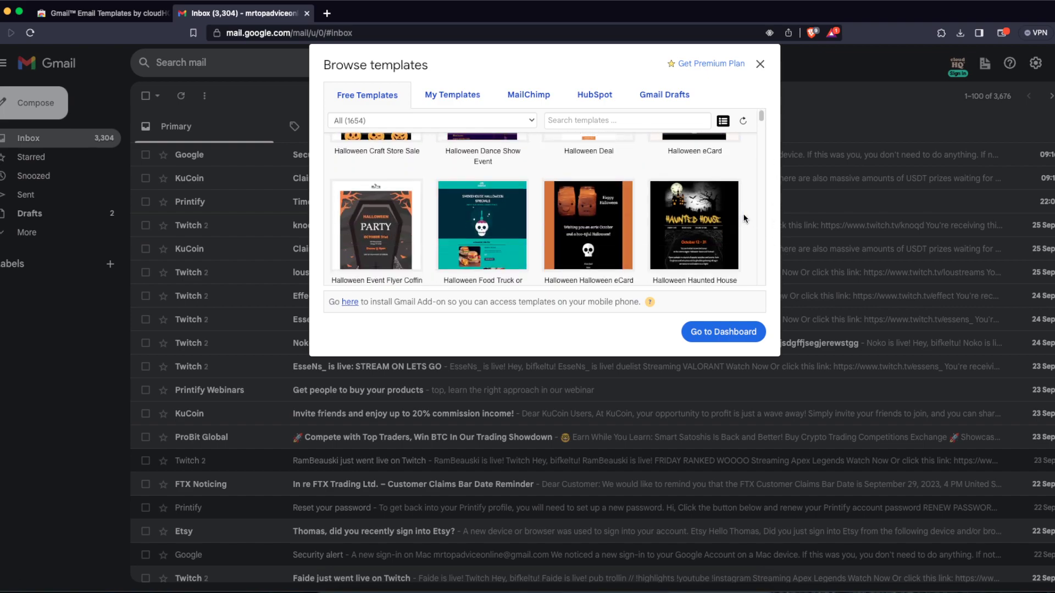
scroll(745, 218, down, 1)
scroll(745, 218, up, 3)
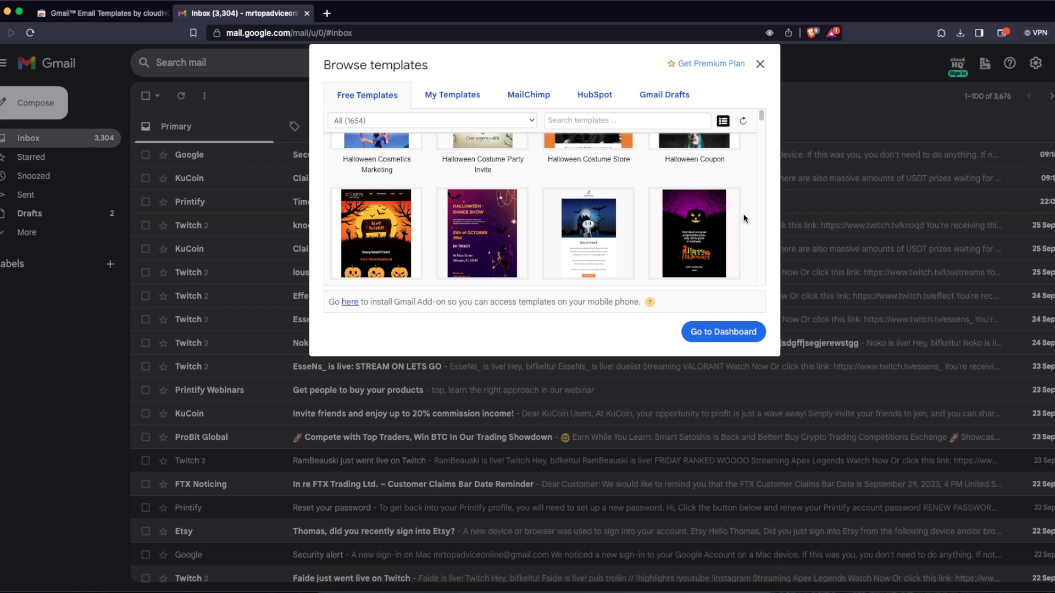
scroll(744, 218, down, 2)
scroll(736, 218, down, 3)
mouse_move(726, 217)
scroll(727, 218, down, 8)
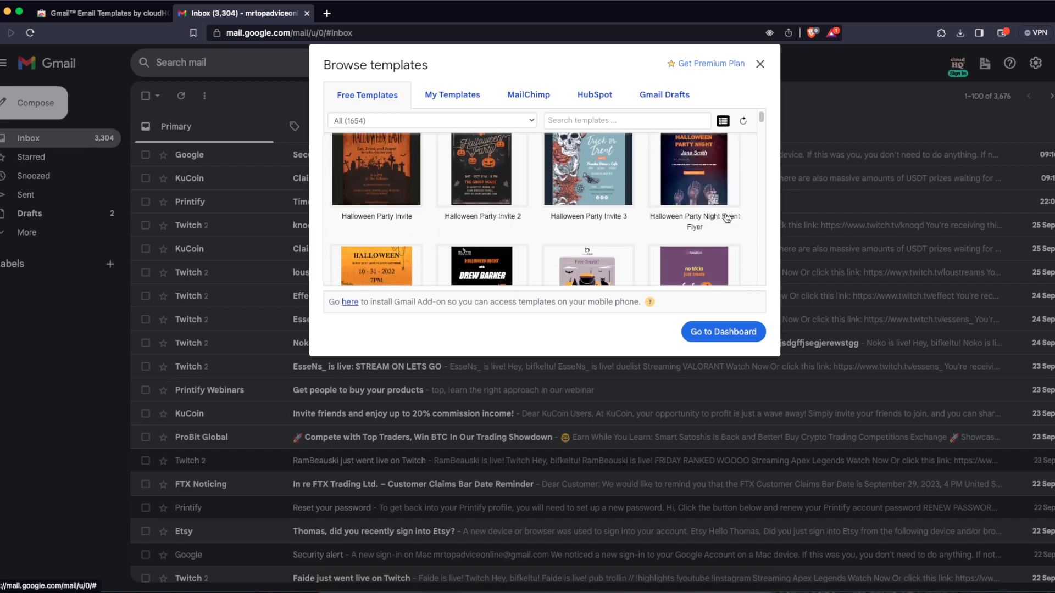
mouse_move(472, 206)
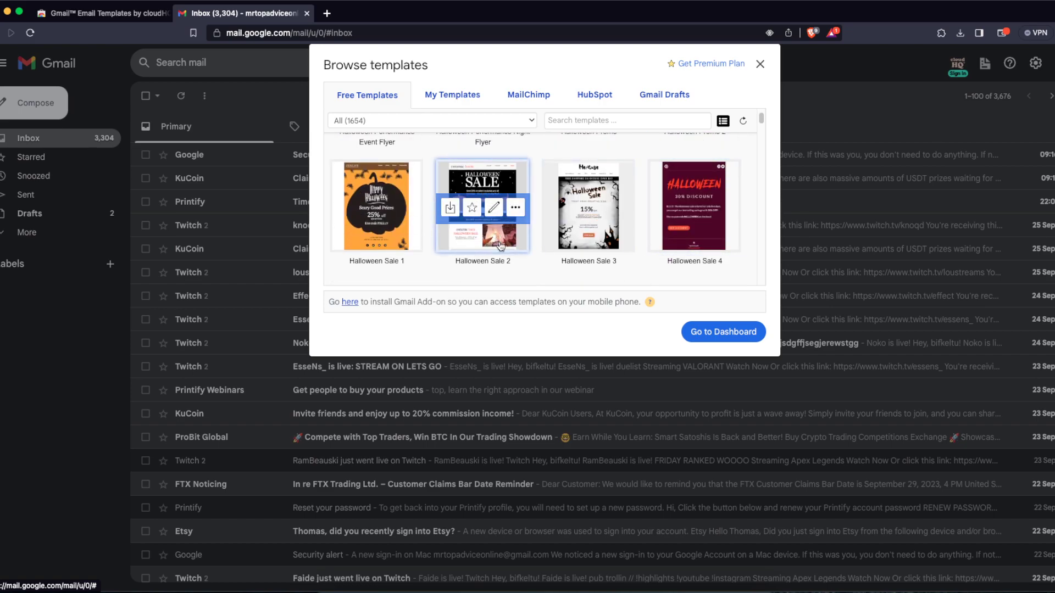
scroll(500, 245, up, 2)
scroll(501, 244, down, 4)
scroll(502, 244, down, 5)
scroll(502, 242, down, 2)
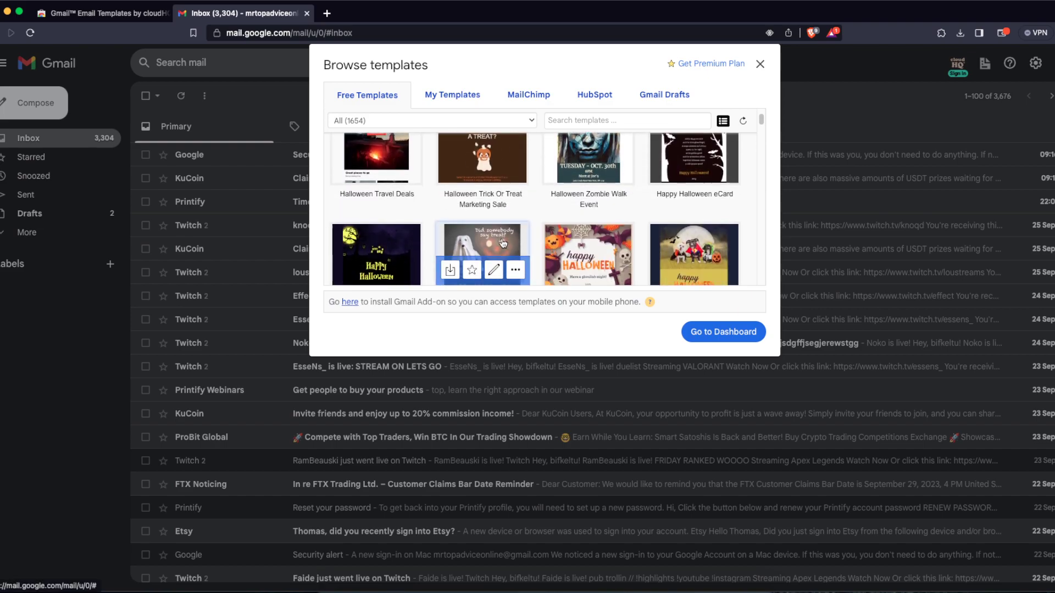
scroll(502, 243, down, 5)
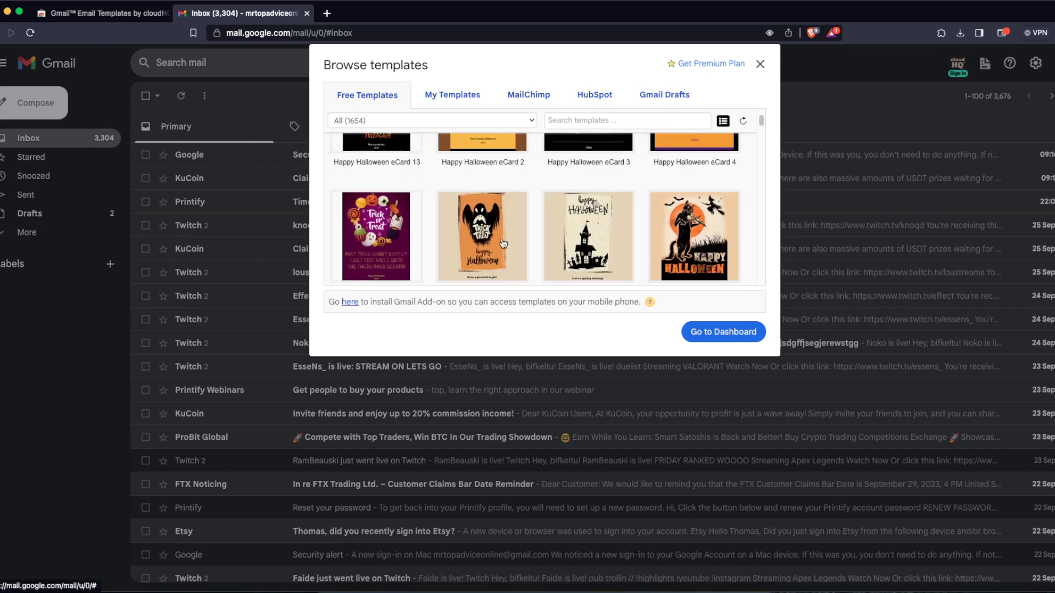
scroll(503, 243, down, 5)
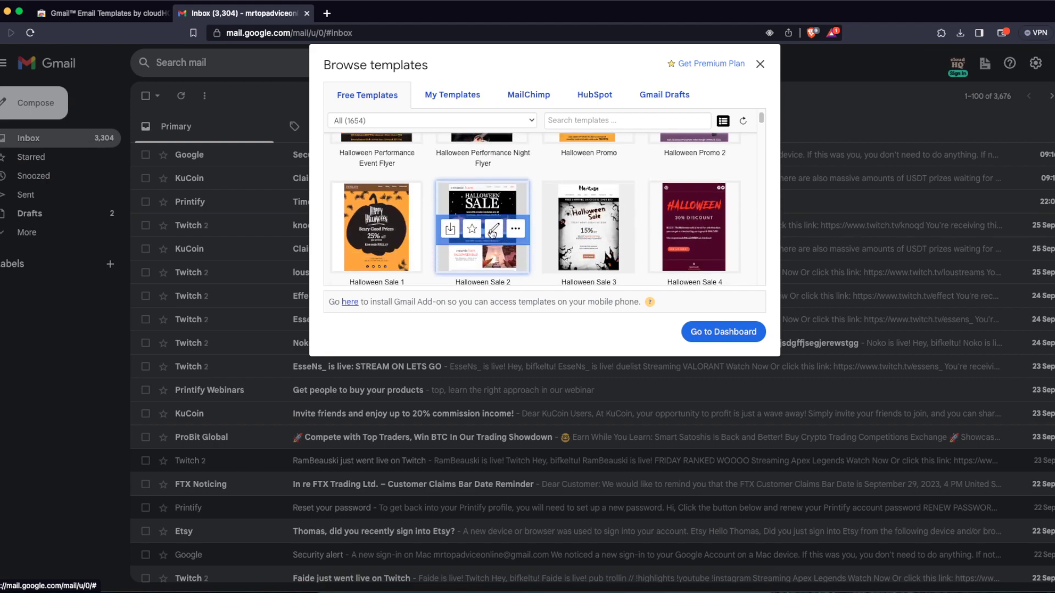
Open the Halloween Sale 2 template for editing, select its header logo and look over the whole layout.
click(492, 230)
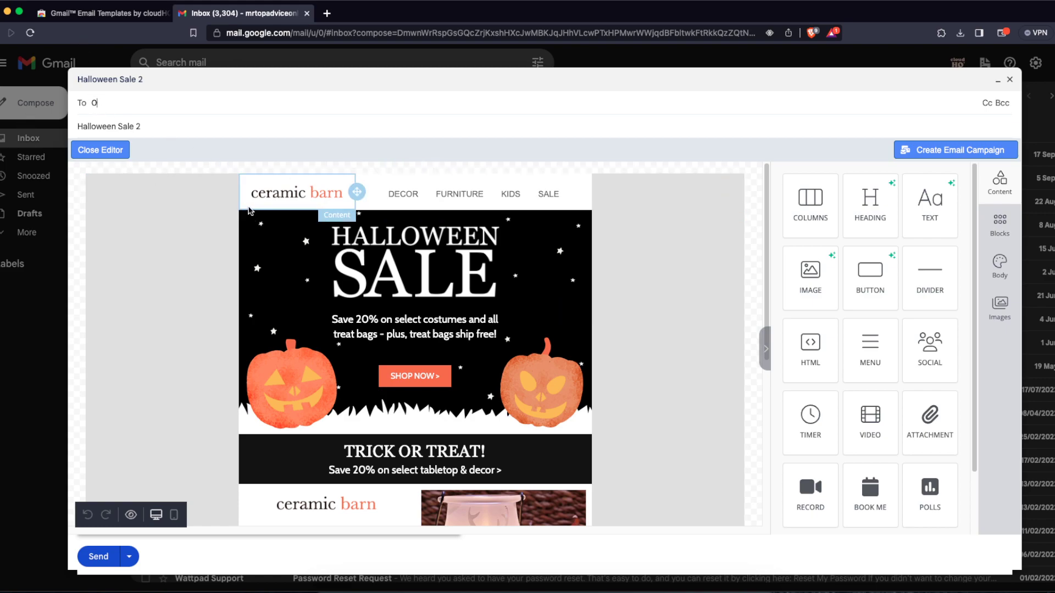
triple_click(111, 123)
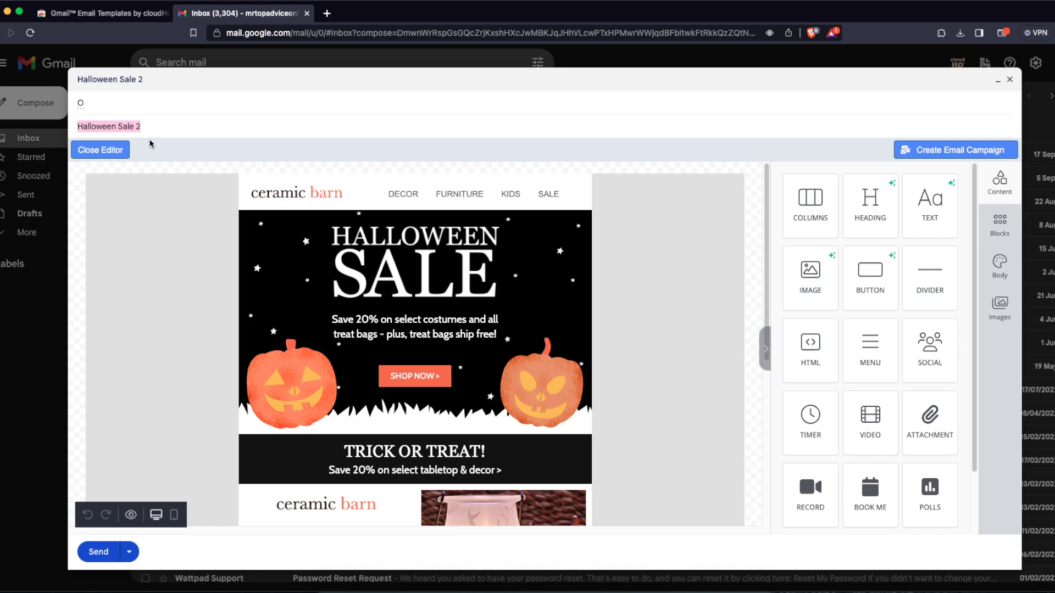
click(360, 197)
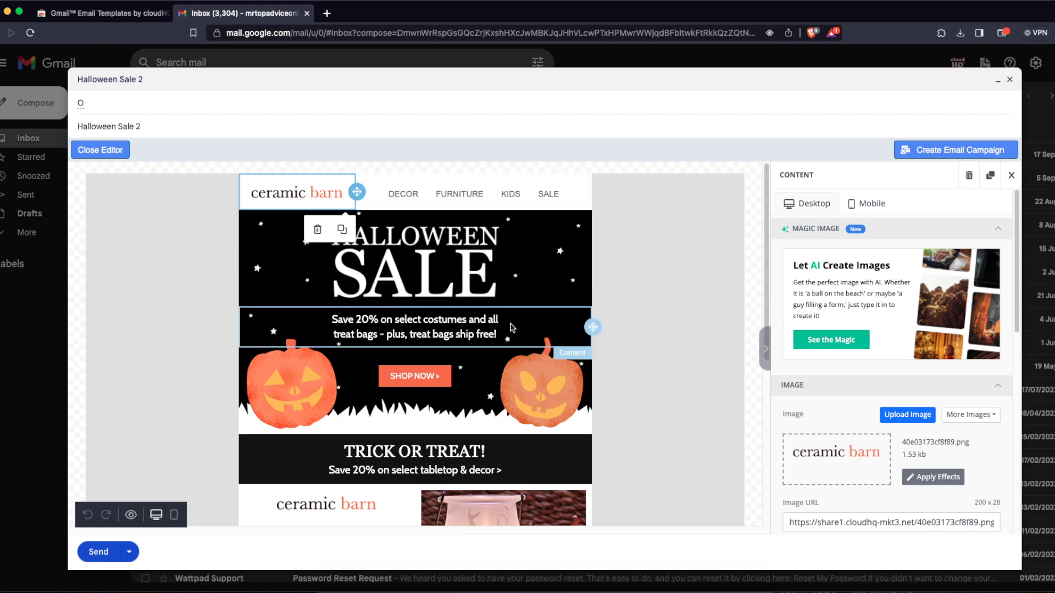
scroll(504, 322, down, 3)
scroll(532, 236, up, 3)
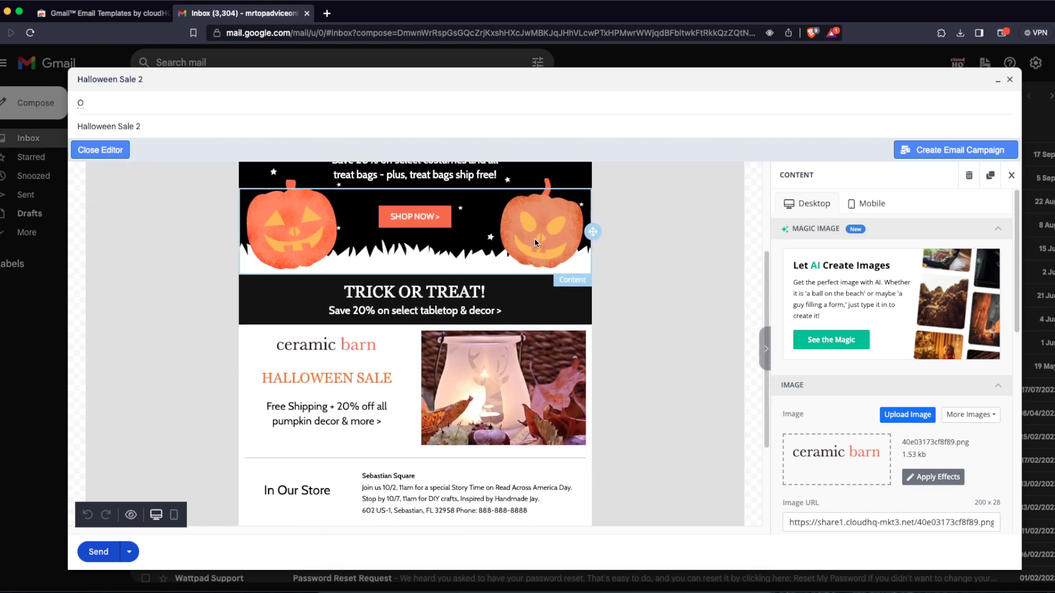
scroll(547, 374, down, 6)
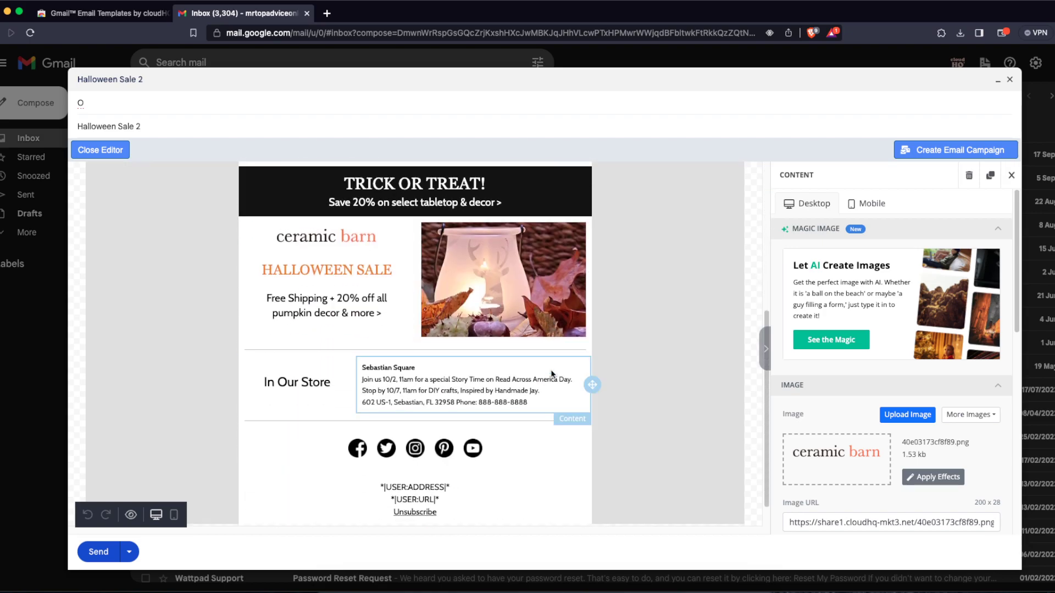
scroll(513, 371, up, 6)
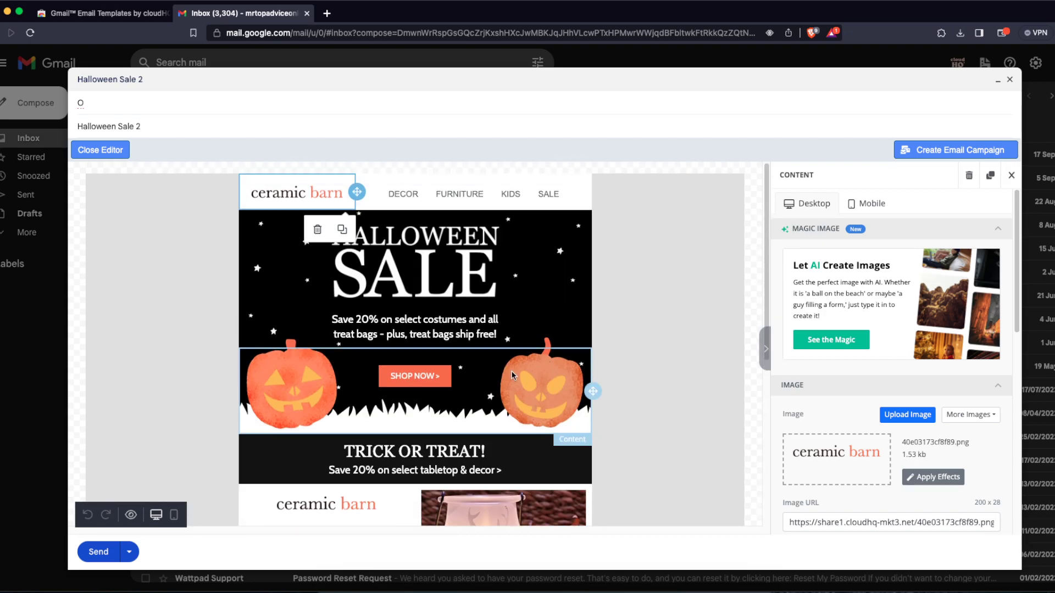
scroll(511, 374, down, 6)
scroll(511, 372, up, 6)
Review the template's mobile layout down to the footer and switch back to the desktop layout.
click(863, 205)
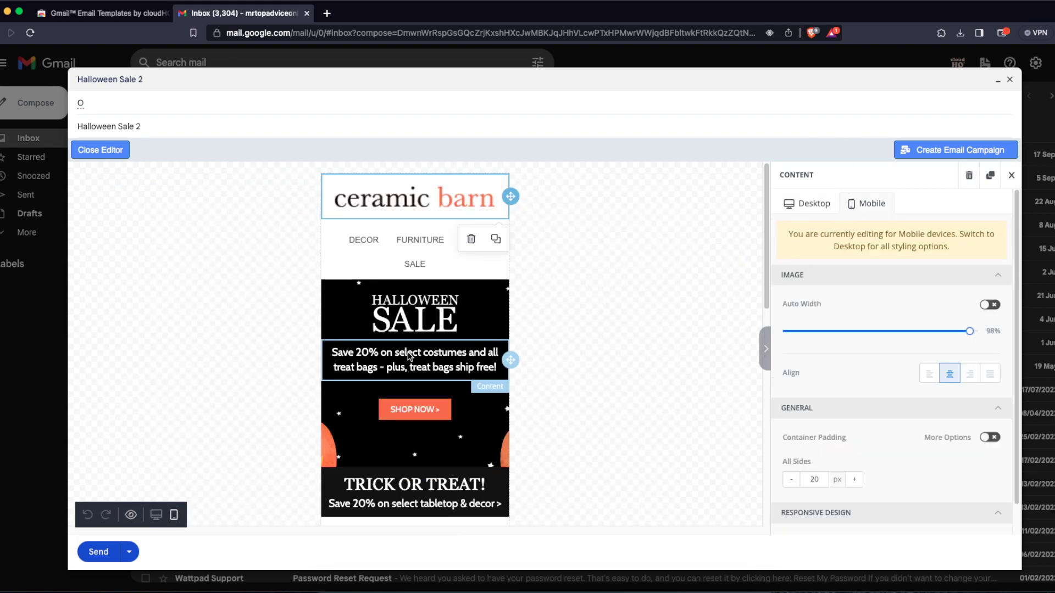
scroll(414, 352, down, 10)
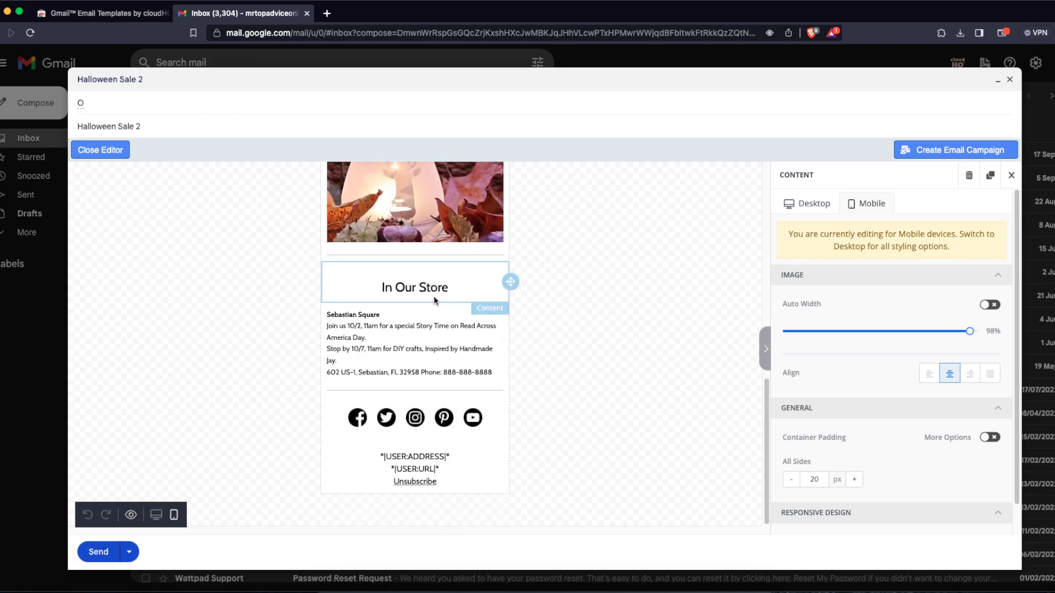
scroll(434, 301, up, 4)
scroll(432, 300, up, 5)
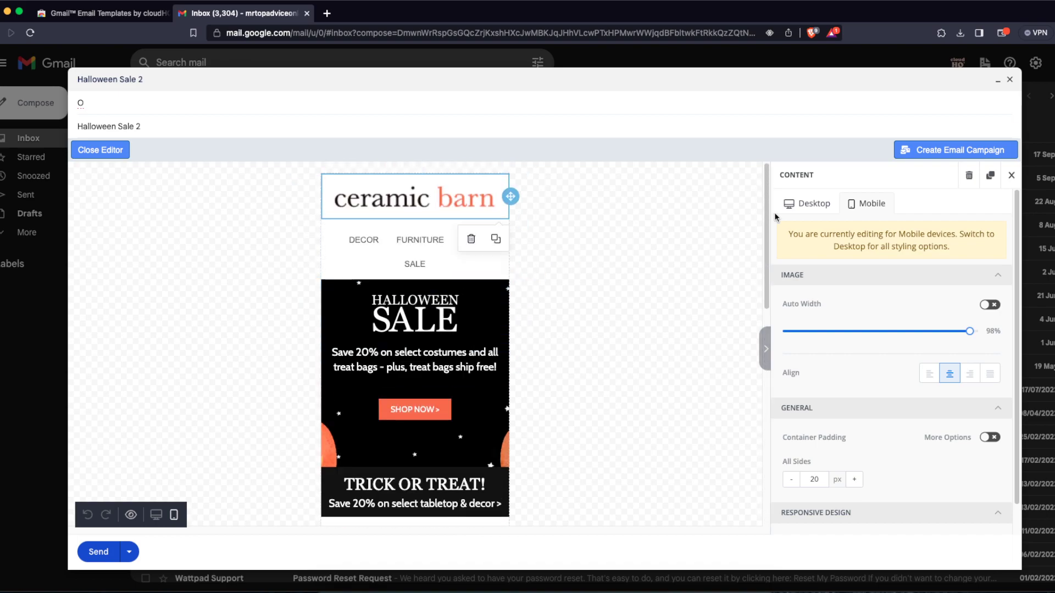
click(791, 203)
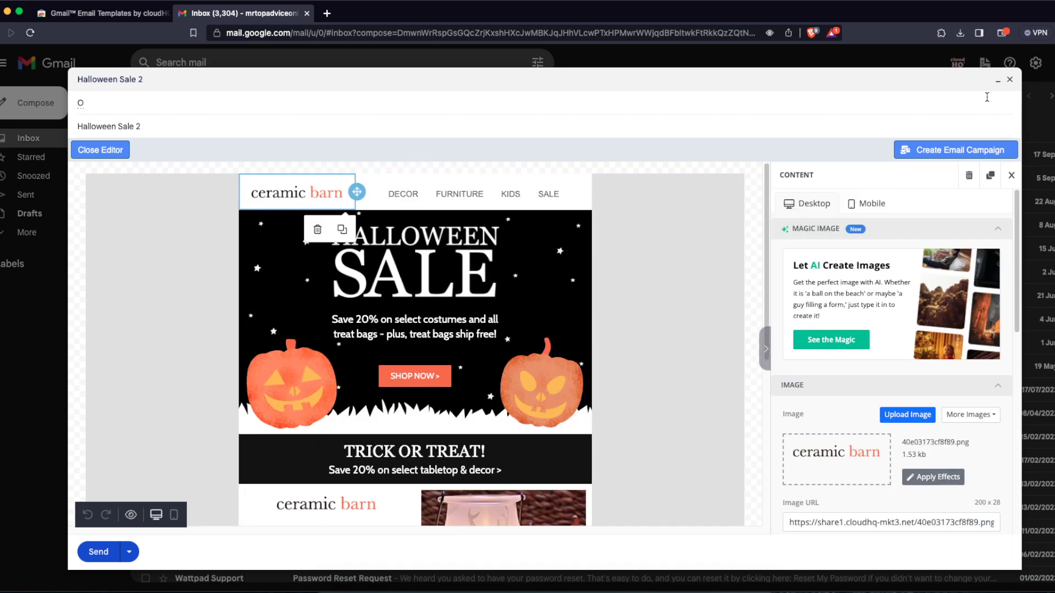
Delete the ceramic barn logo from the header and close the Halloween Sale 2 draft.
click(970, 177)
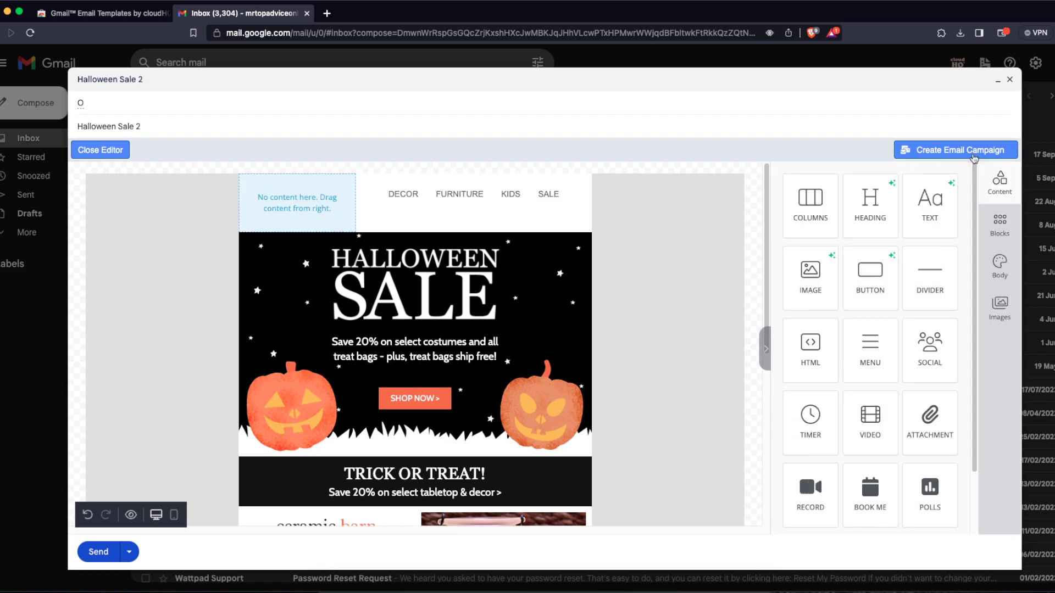
click(1009, 81)
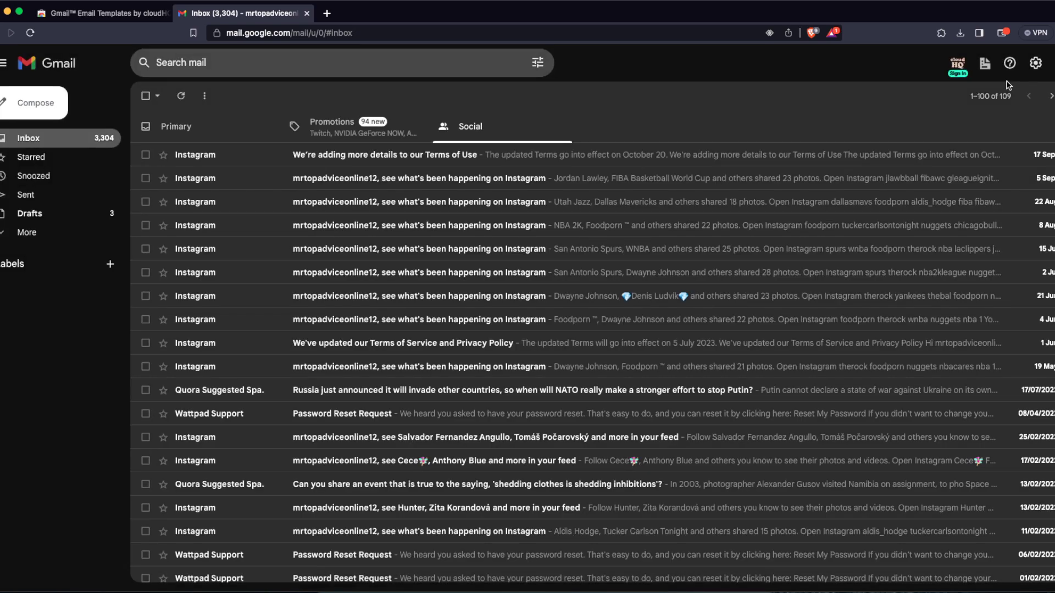
Reopen the template browser, look through the free templates and open Black Friday High End Accessory Sale for editing.
click(957, 64)
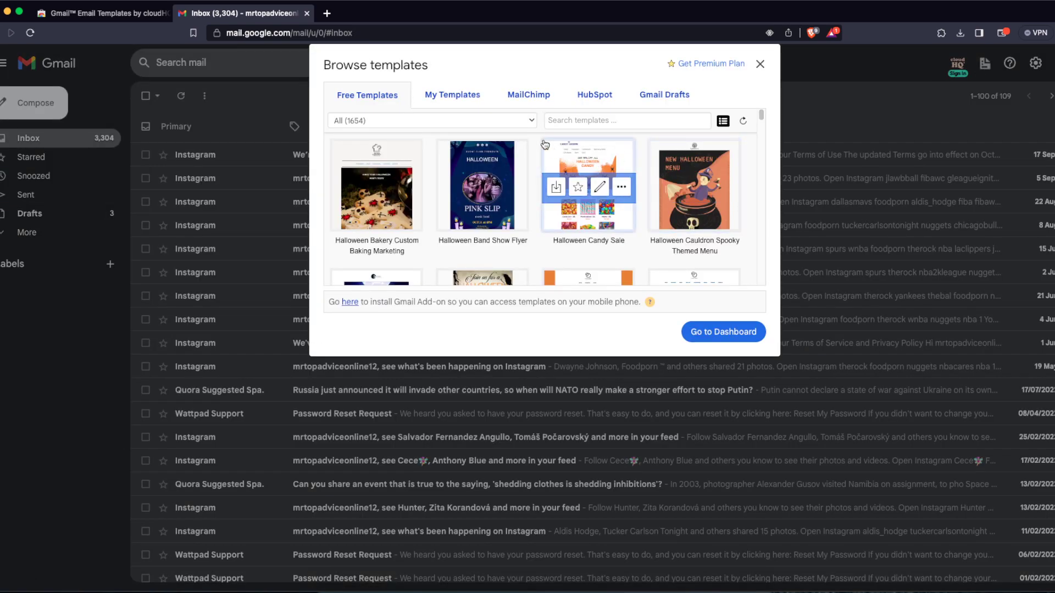
mouse_move(507, 144)
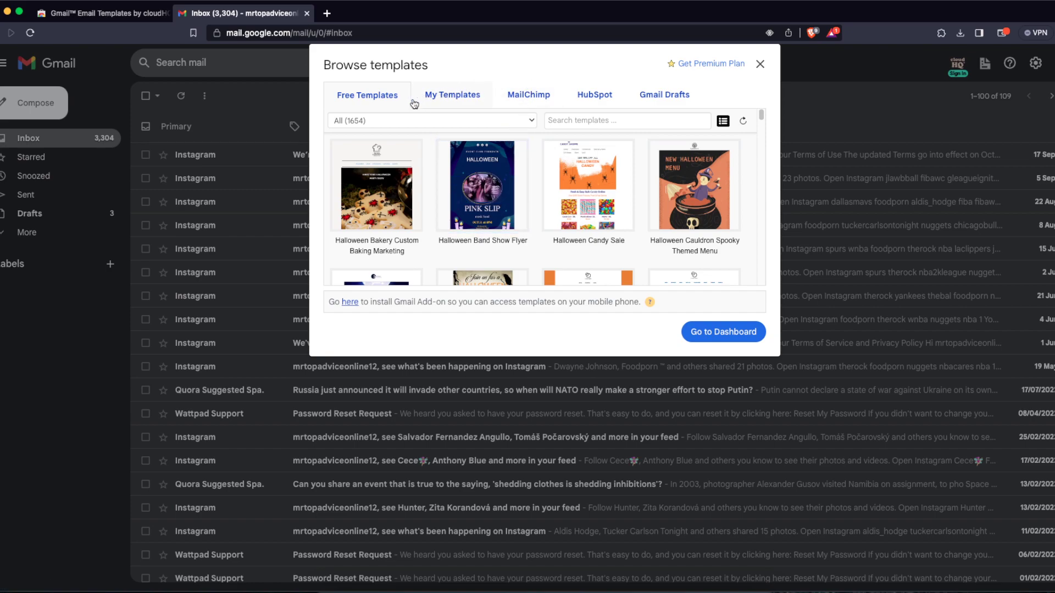
mouse_move(606, 218)
scroll(606, 218, down, 10)
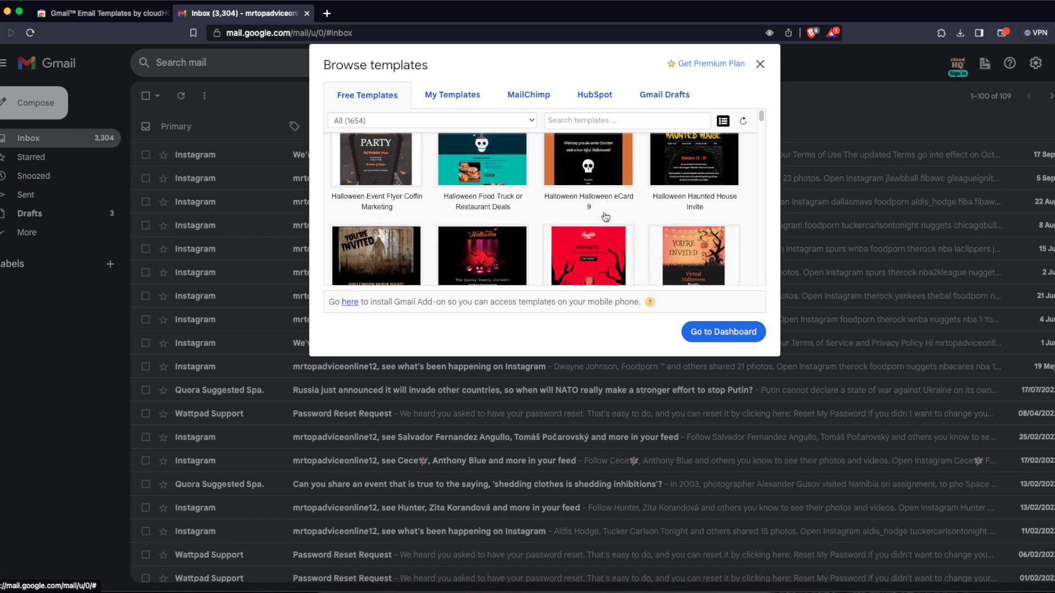
scroll(605, 217, down, 10)
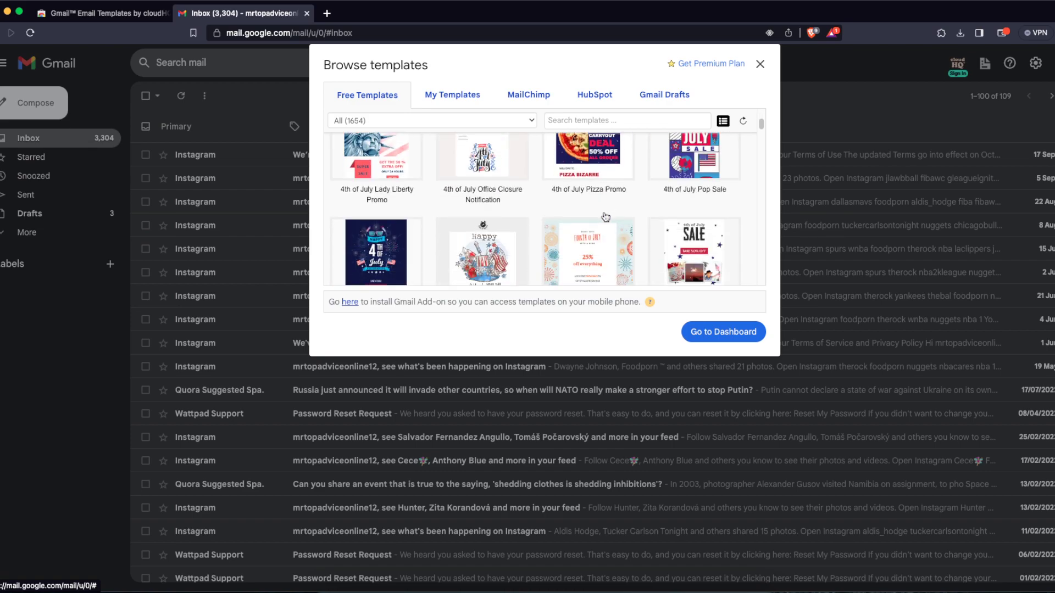
scroll(605, 216, down, 5)
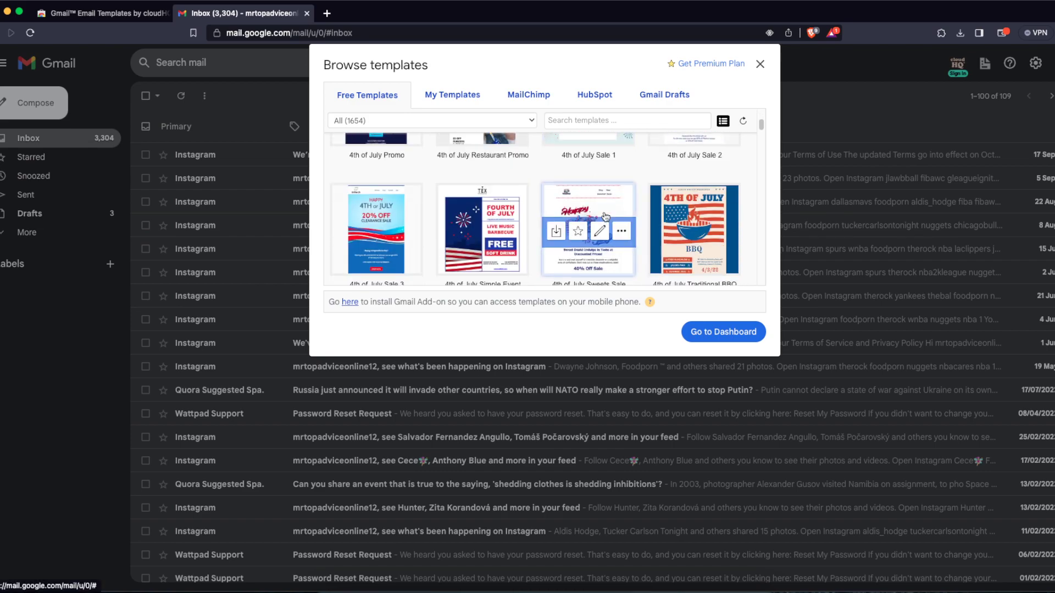
scroll(605, 216, down, 10)
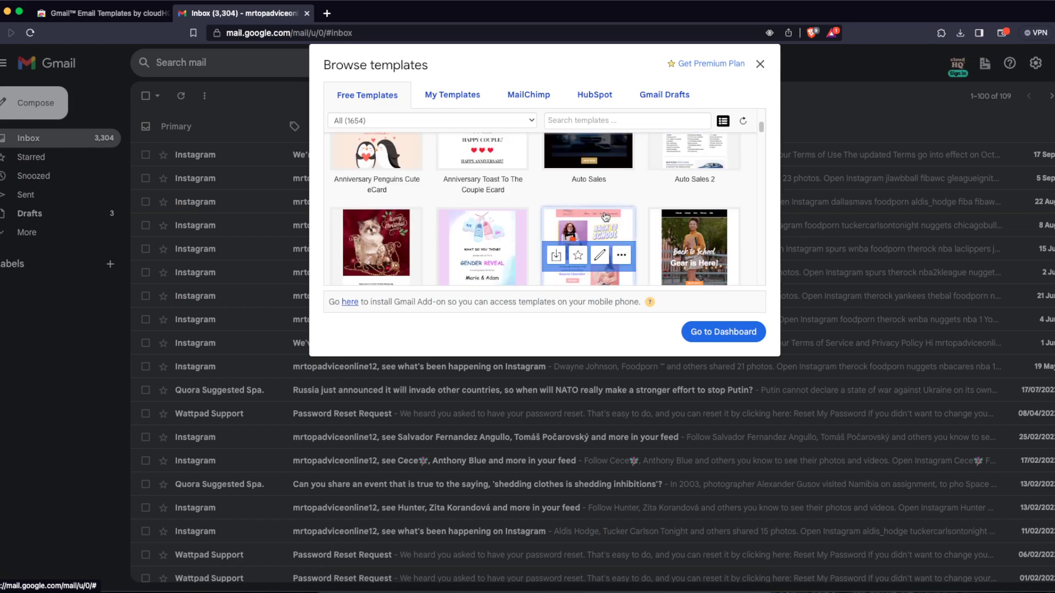
scroll(605, 217, down, 10)
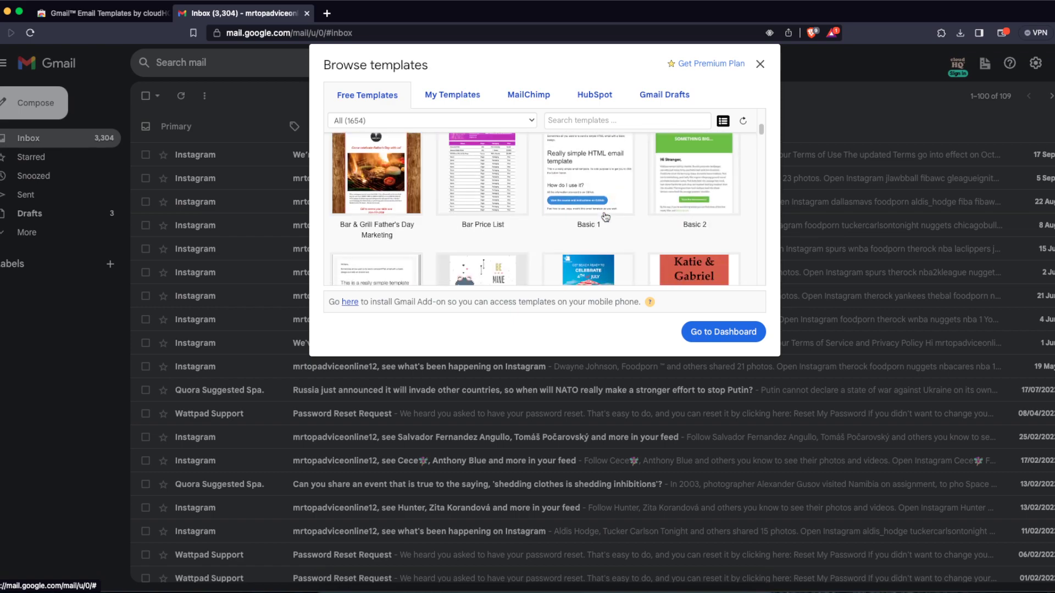
scroll(605, 216, down, 10)
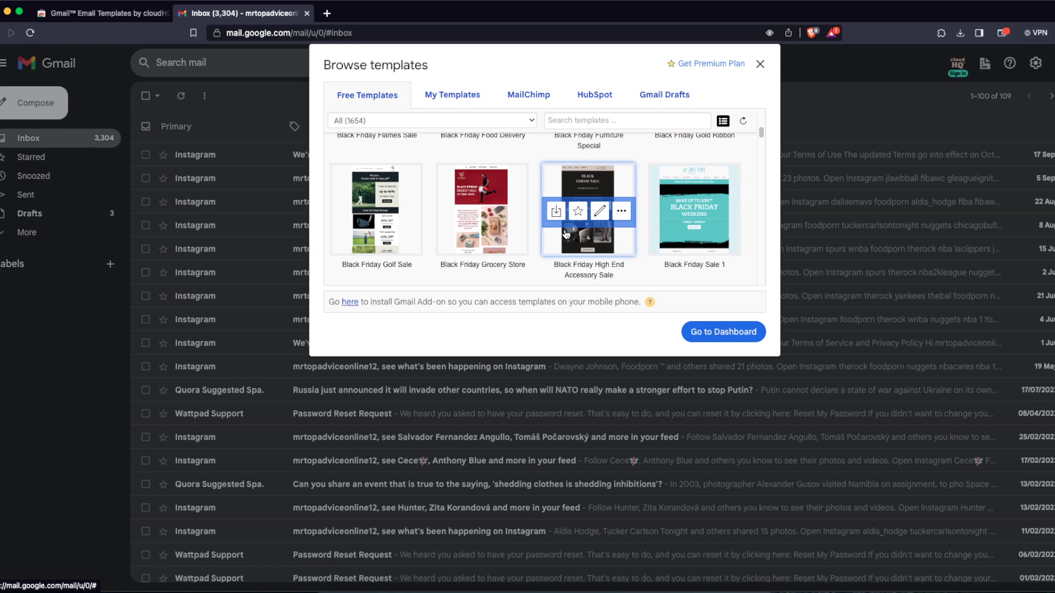
click(566, 233)
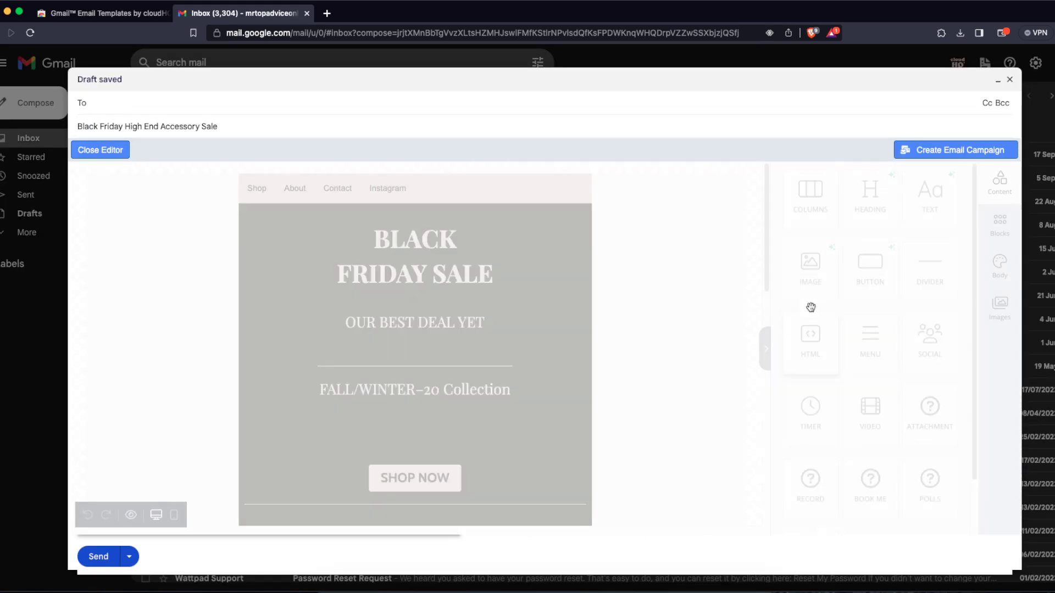
drag(811, 306, 352, 237)
Remove the Instagram item from the email's header navigation menu.
click(254, 191)
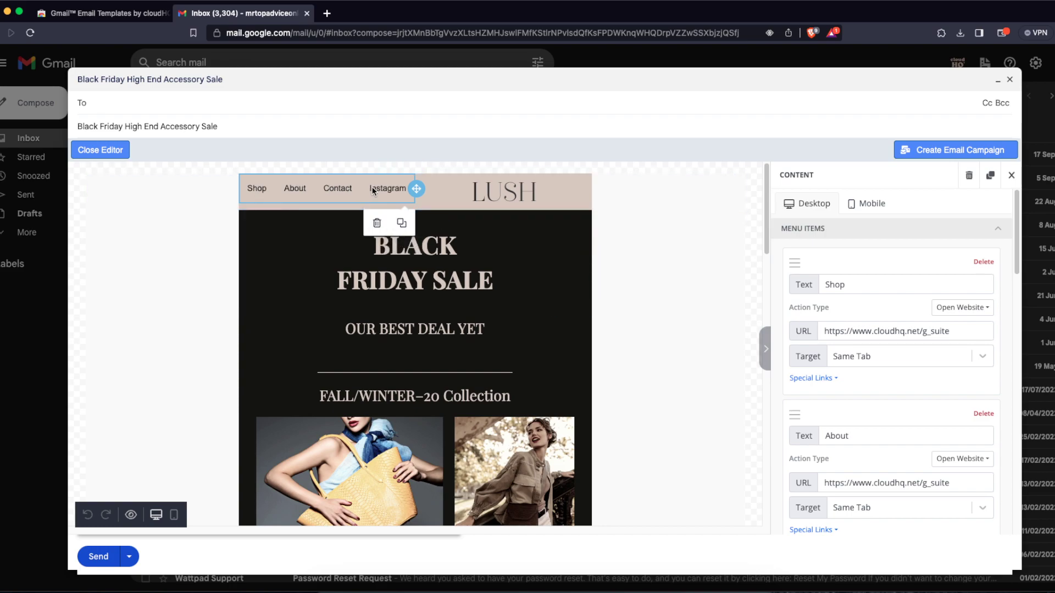
double_click(834, 284)
scroll(882, 368, down, 3)
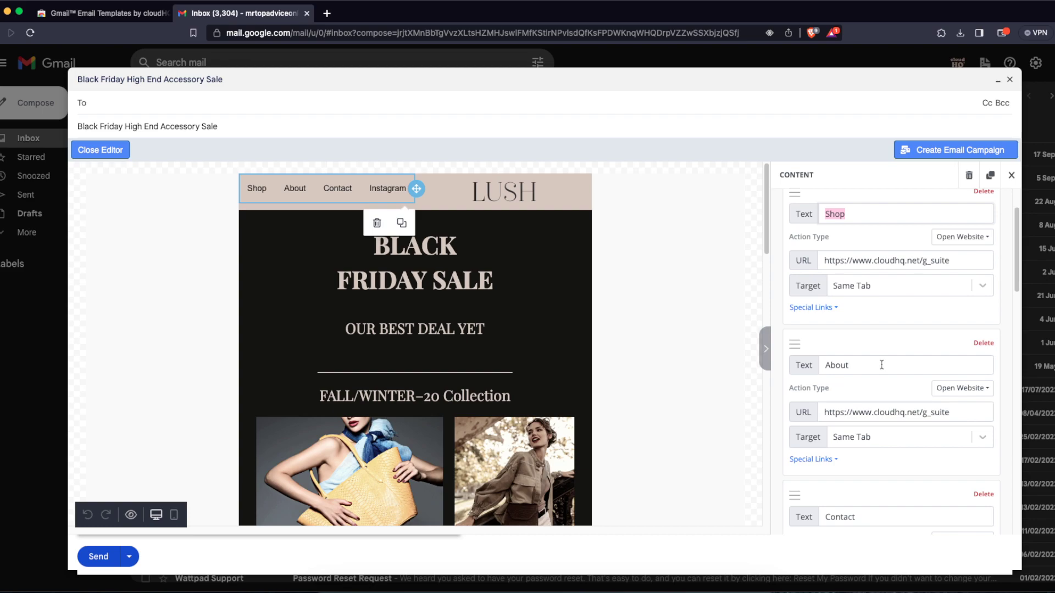
scroll(882, 364, down, 5)
scroll(882, 365, down, 5)
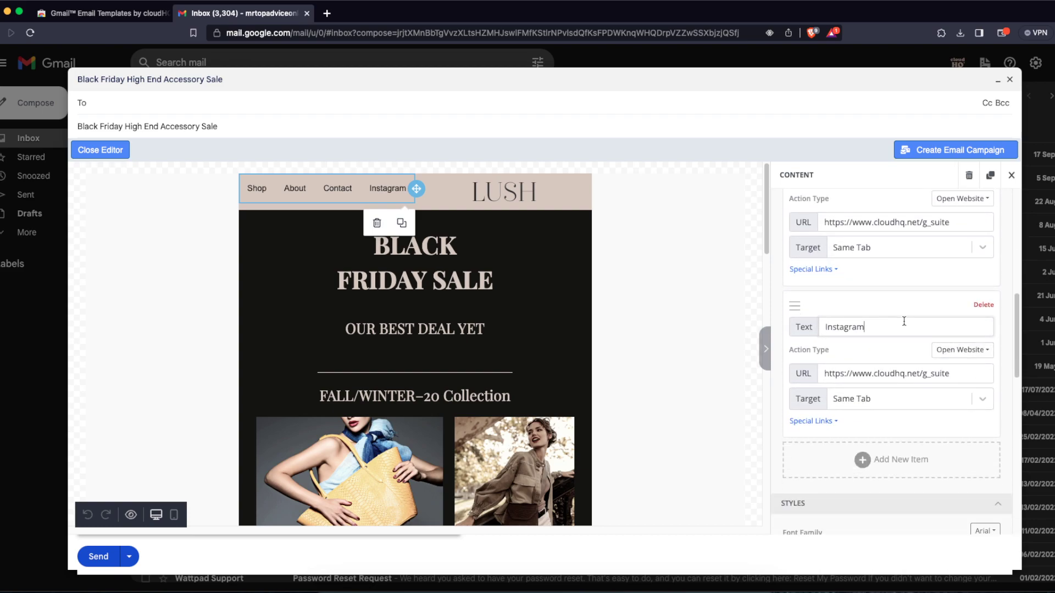
click(983, 305)
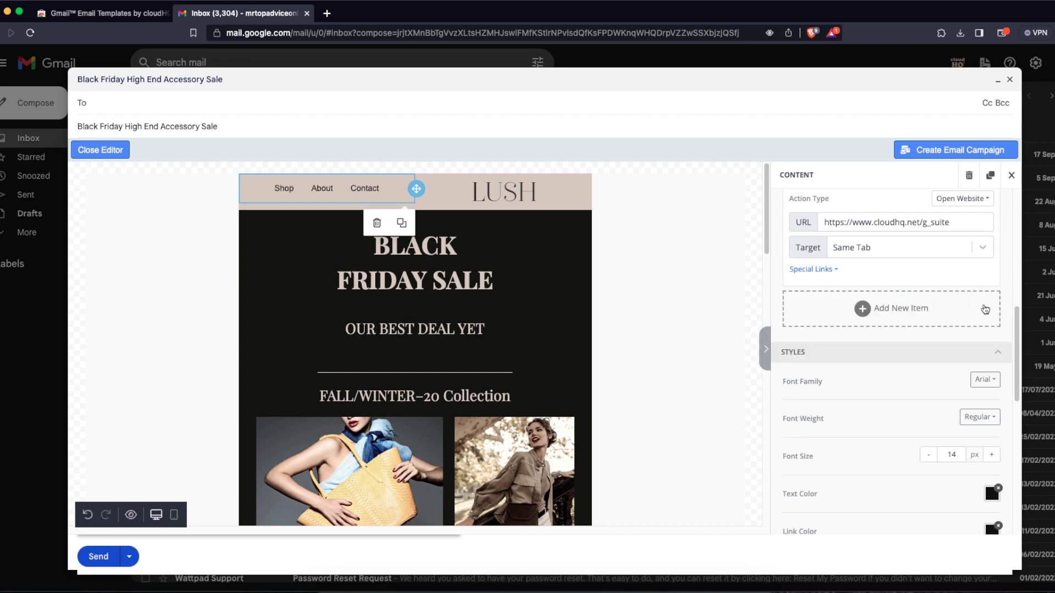
Try adding a new item to the header menu, delete it again, and review the menu's style settings.
click(884, 312)
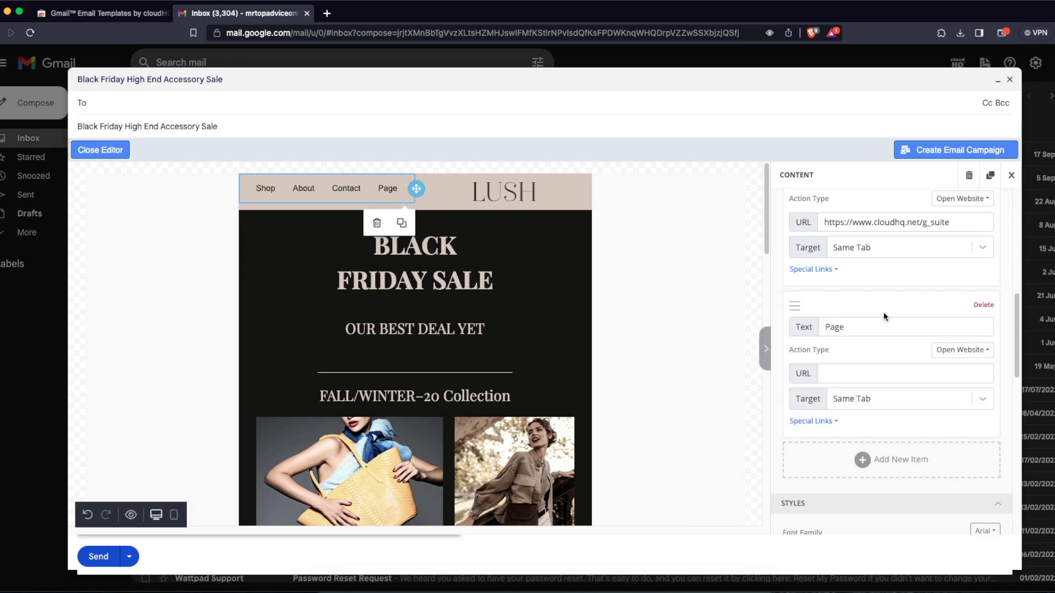
click(984, 305)
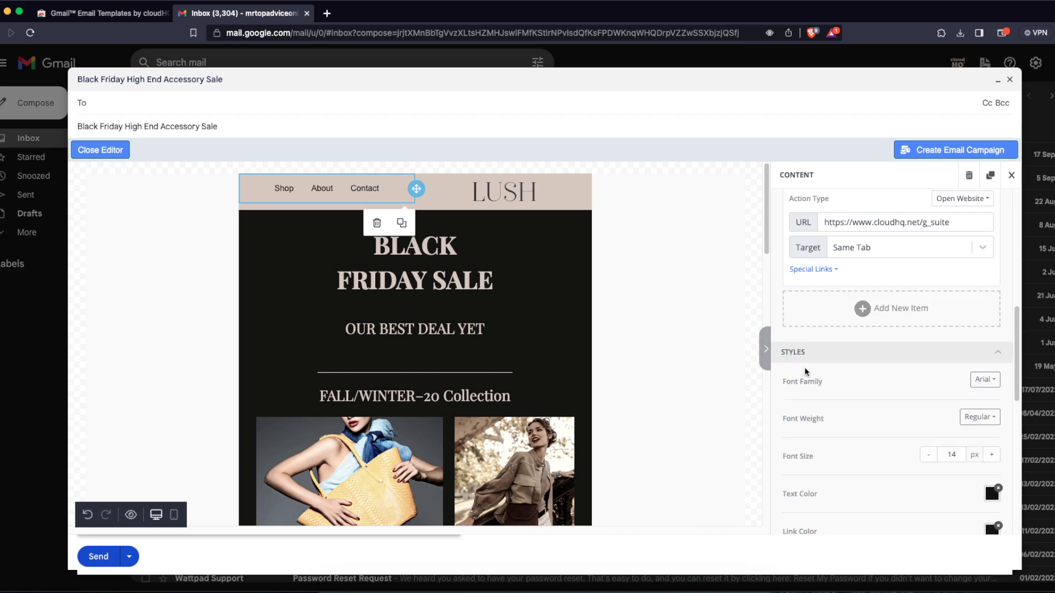
scroll(814, 367, down, 3)
scroll(806, 370, down, 2)
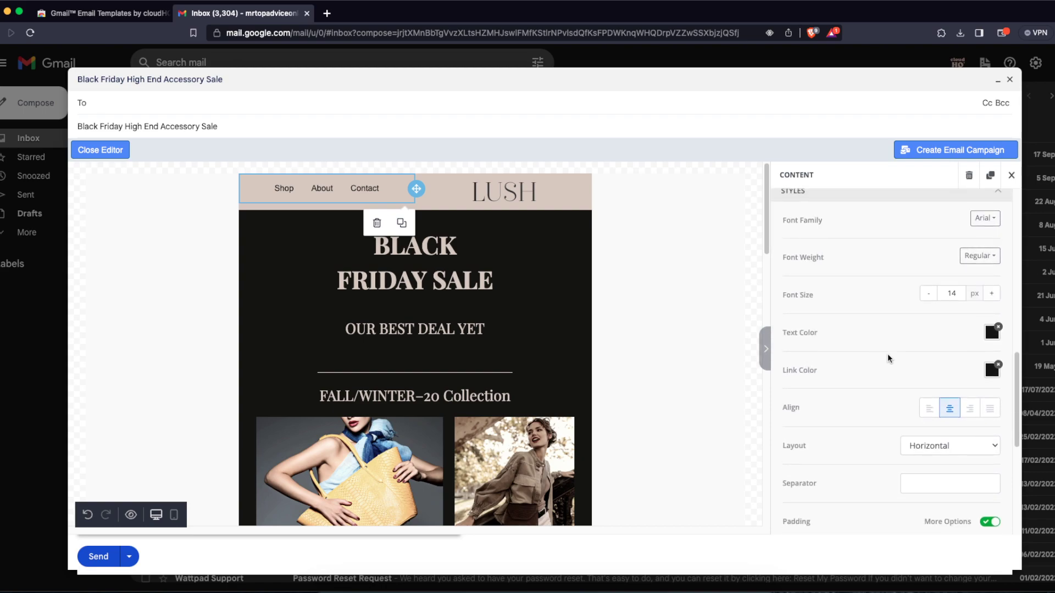
scroll(968, 386, down, 2)
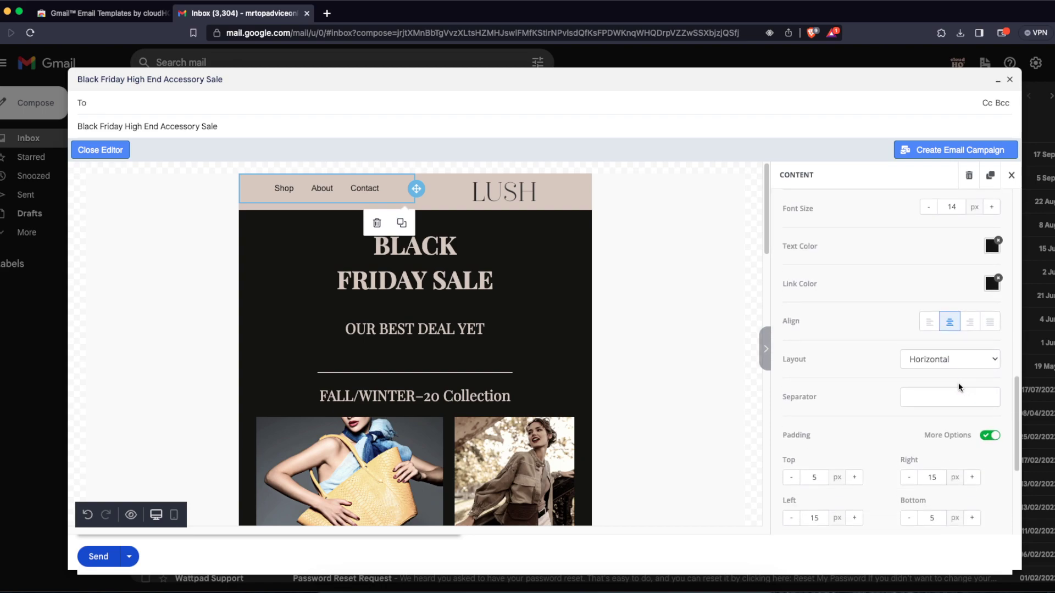
scroll(958, 382, up, 8)
Try heading types H2, H3 and H4 on the BLACK FRIDAY SALE heading and return it to H1.
click(506, 259)
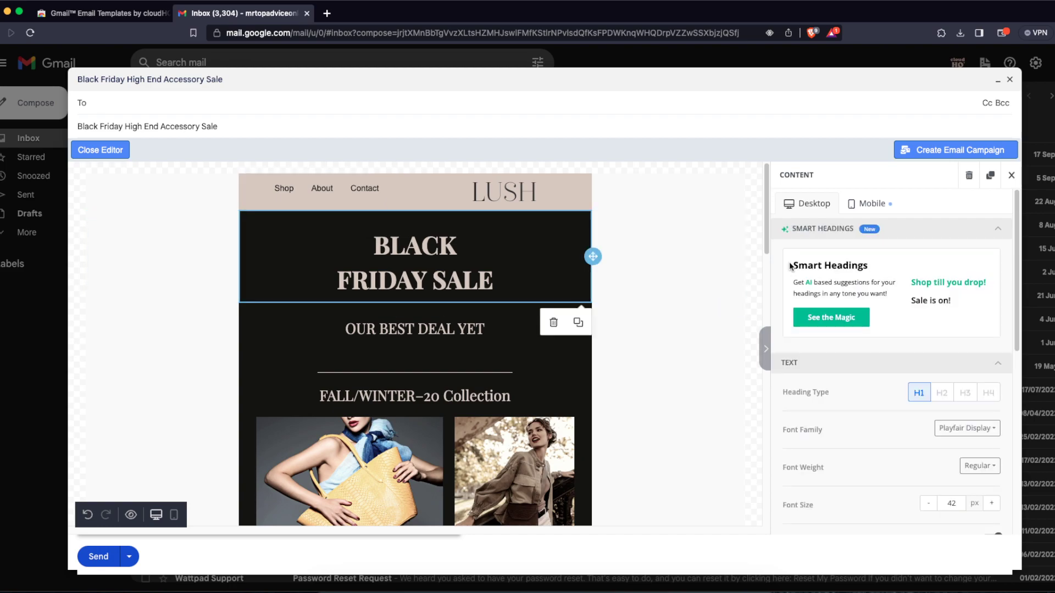
scroll(879, 346, down, 1)
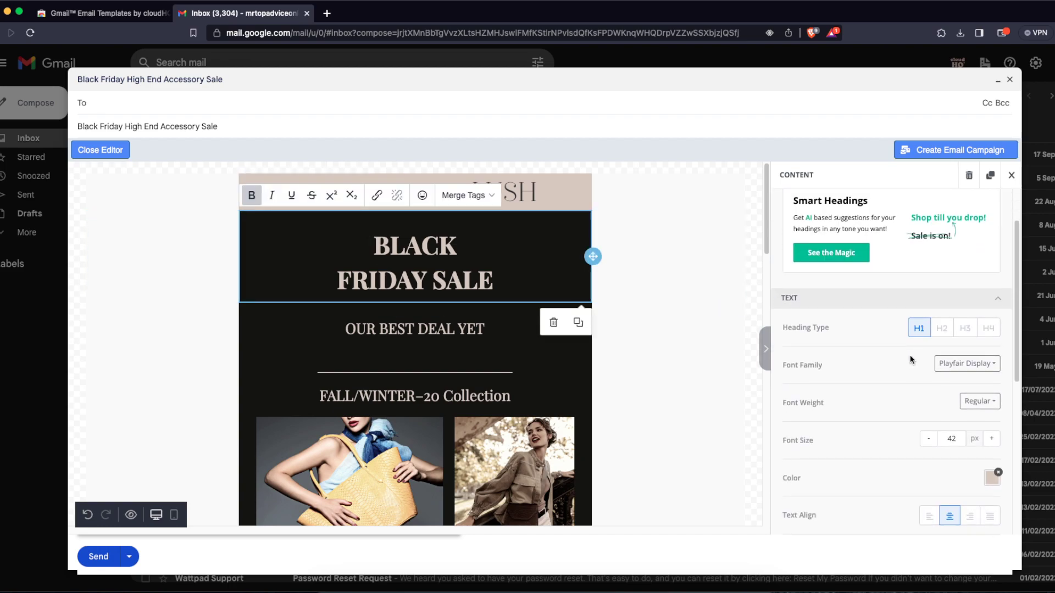
click(942, 324)
click(966, 324)
click(988, 324)
click(919, 327)
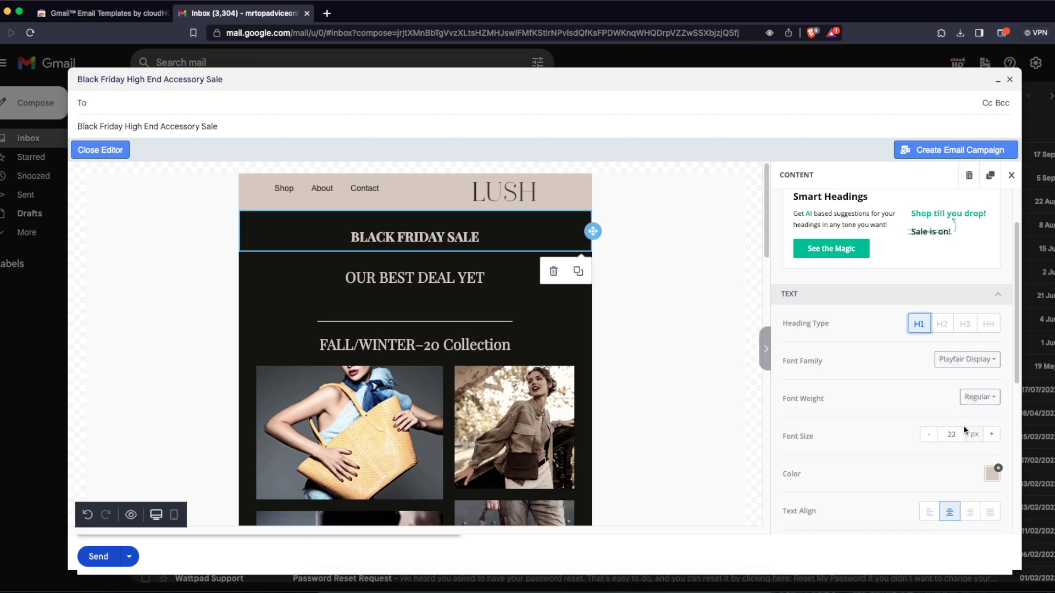
Enlarge the BLACK FRIDAY SALE heading to a font size of 41 px.
click(992, 435)
click(991, 434)
click(992, 434)
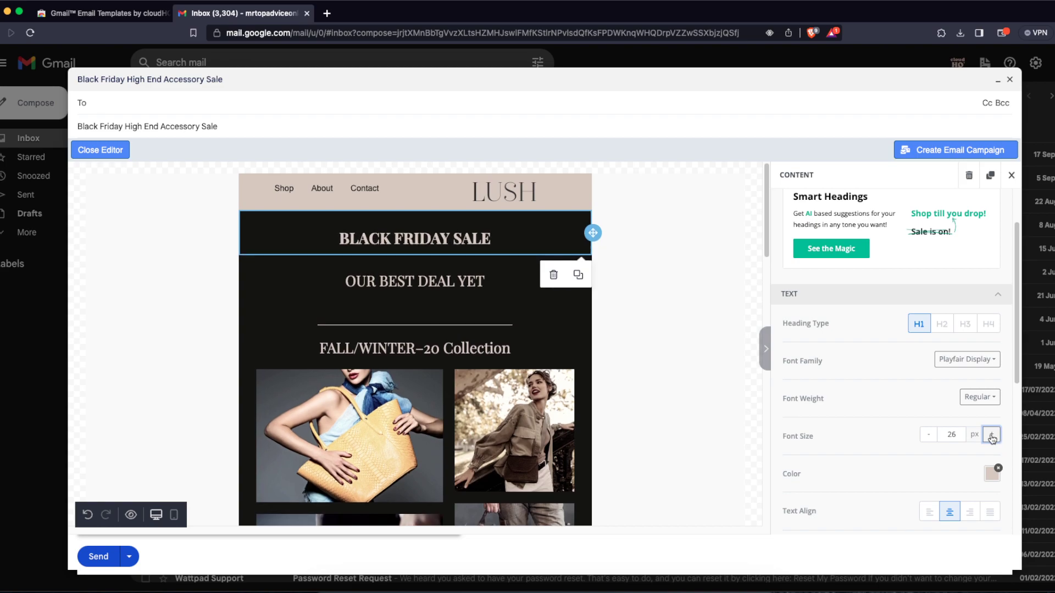
click(991, 434)
click(992, 435)
click(991, 435)
click(992, 435)
click(991, 435)
click(992, 435)
click(991, 435)
click(992, 435)
click(992, 435)
scroll(895, 384, down, 3)
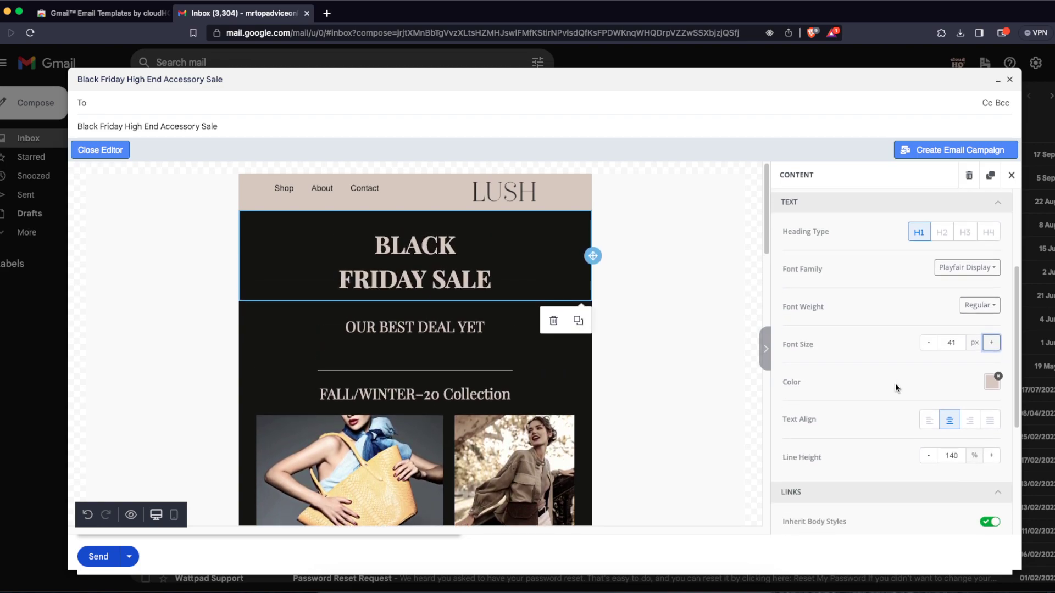
Reduce the line thickness of the dark divider directly below OUR BEST DEAL YET.
click(376, 355)
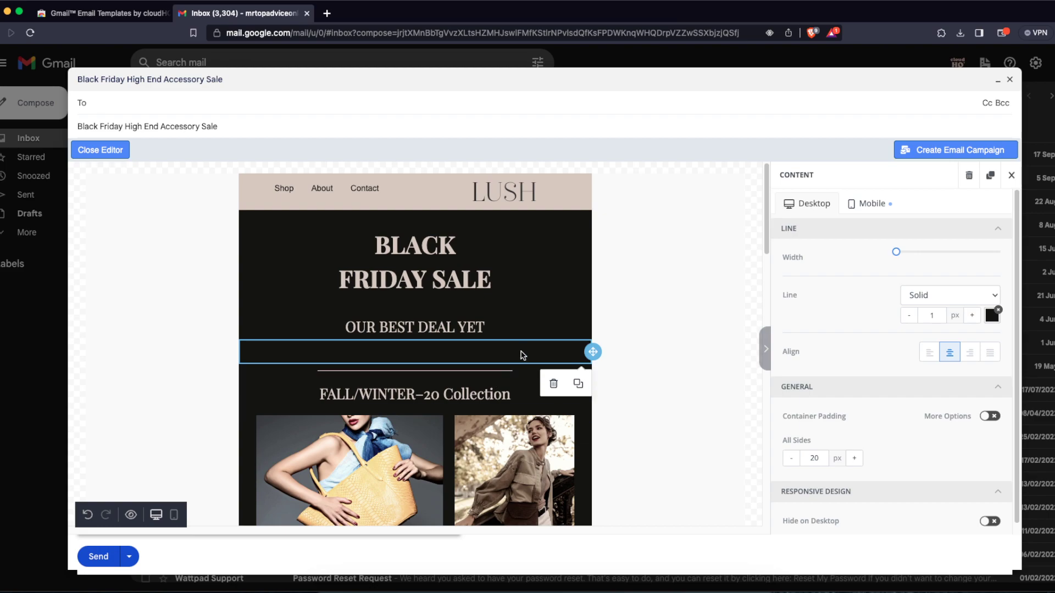
scroll(962, 340, down, 1)
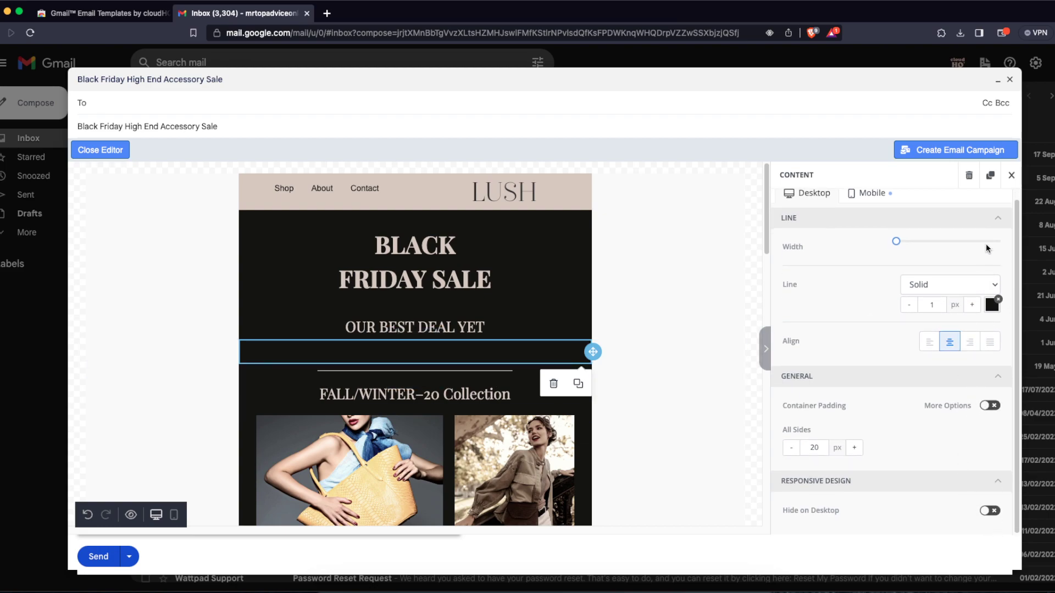
click(909, 304)
Select the OUR BEST DEAL YET row and look over the remaining sections of the Black Friday email.
click(622, 306)
scroll(511, 370, down, 4)
scroll(511, 370, down, 12)
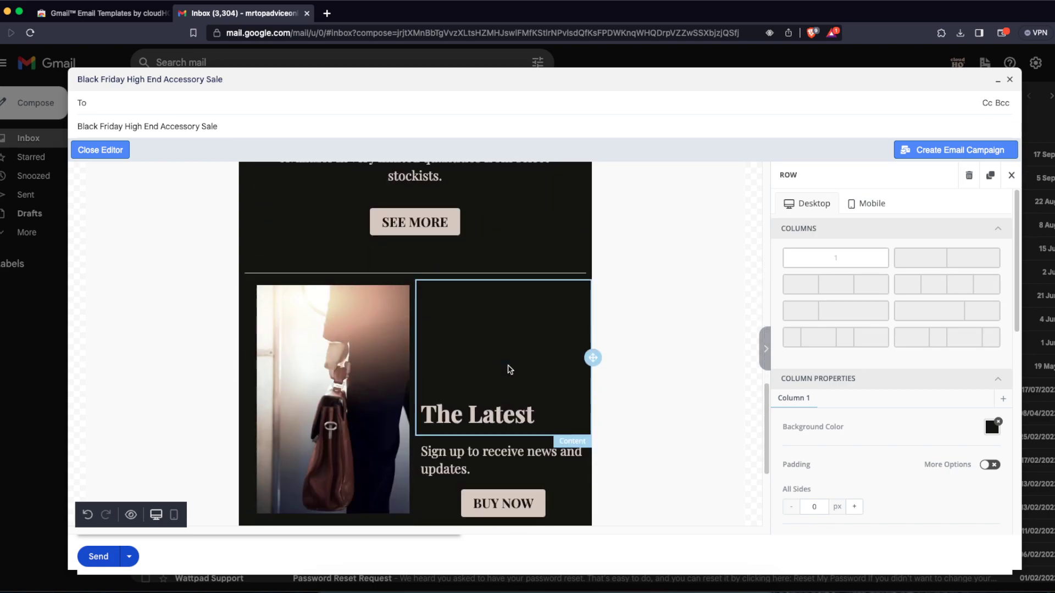
scroll(510, 369, up, 15)
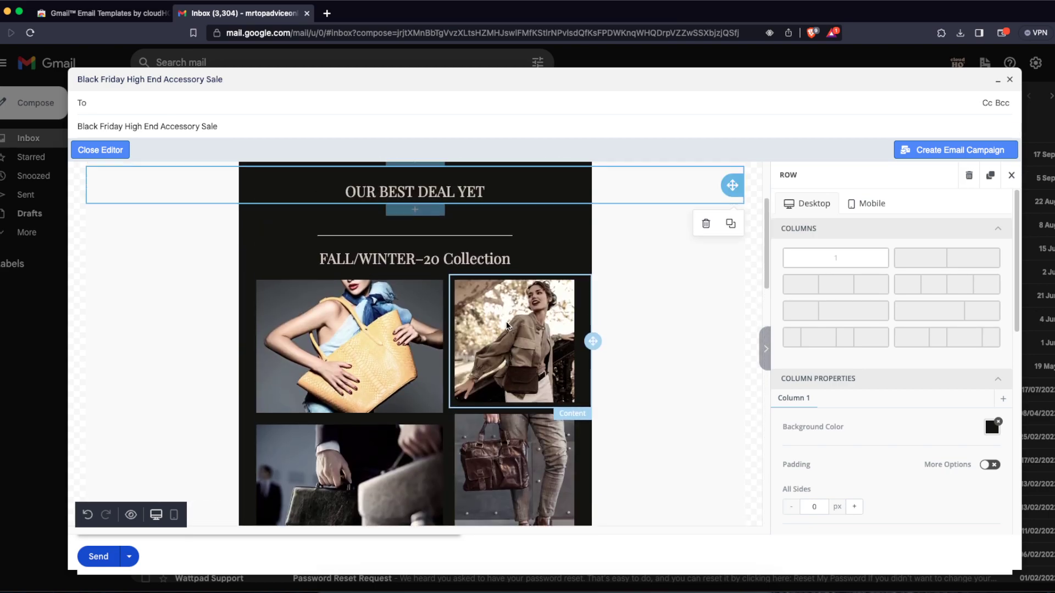